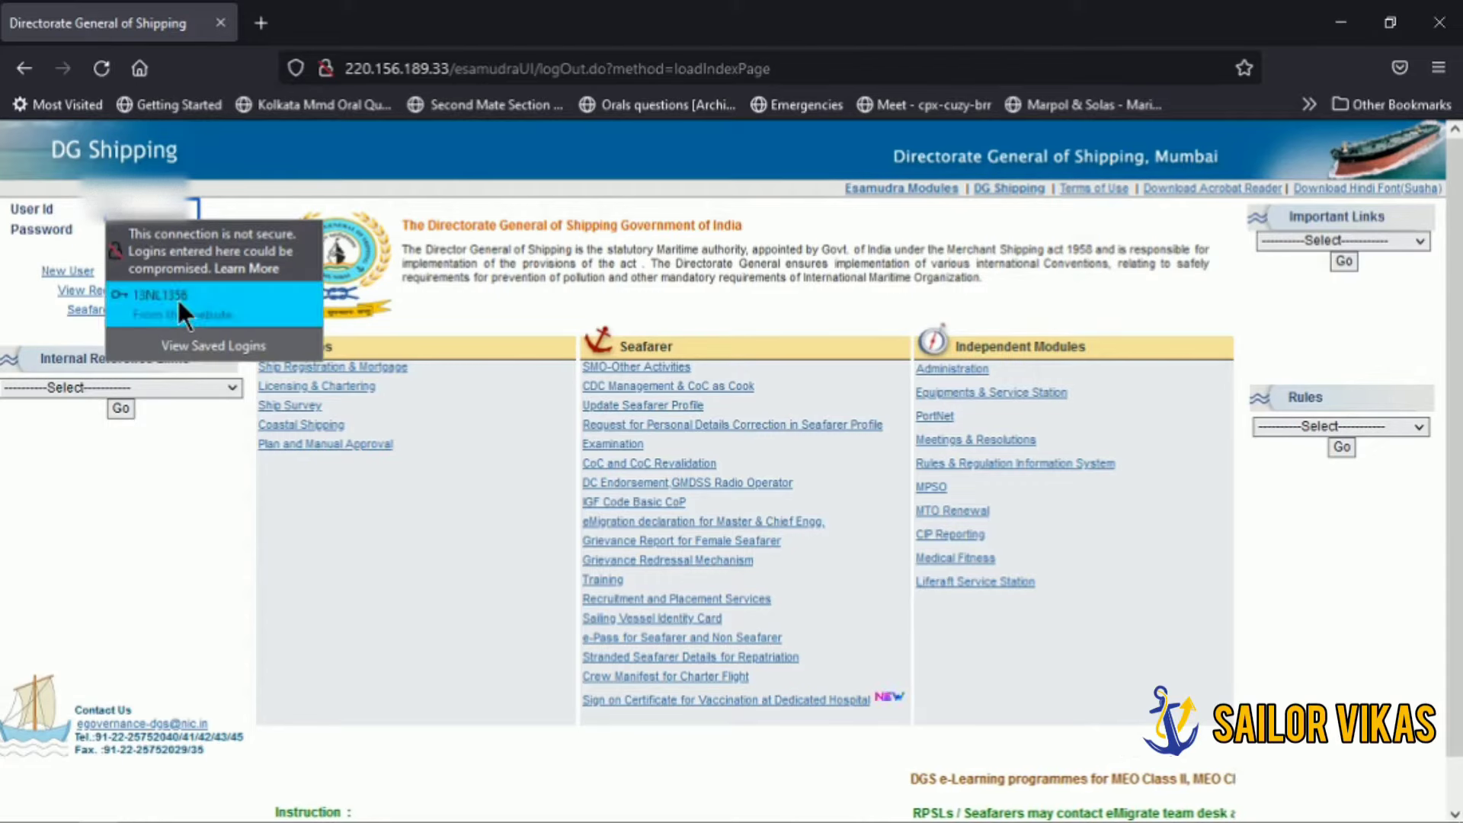
# Step: Log in with the saved Firefox credentials and go to the seafarer Nautical Examination services page
pyautogui.click(177, 298)
pyautogui.click(163, 253)
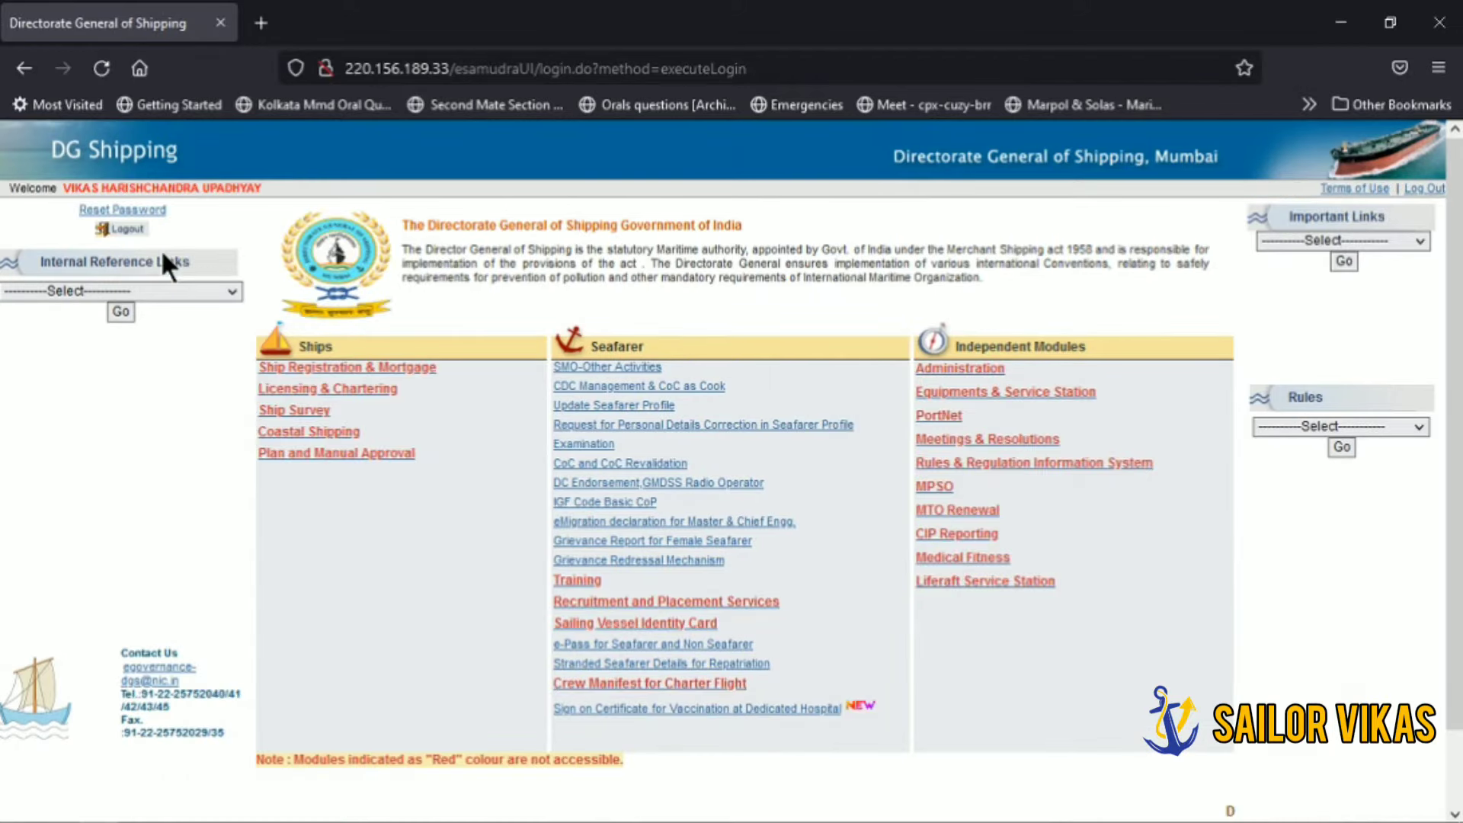
pyautogui.click(596, 448)
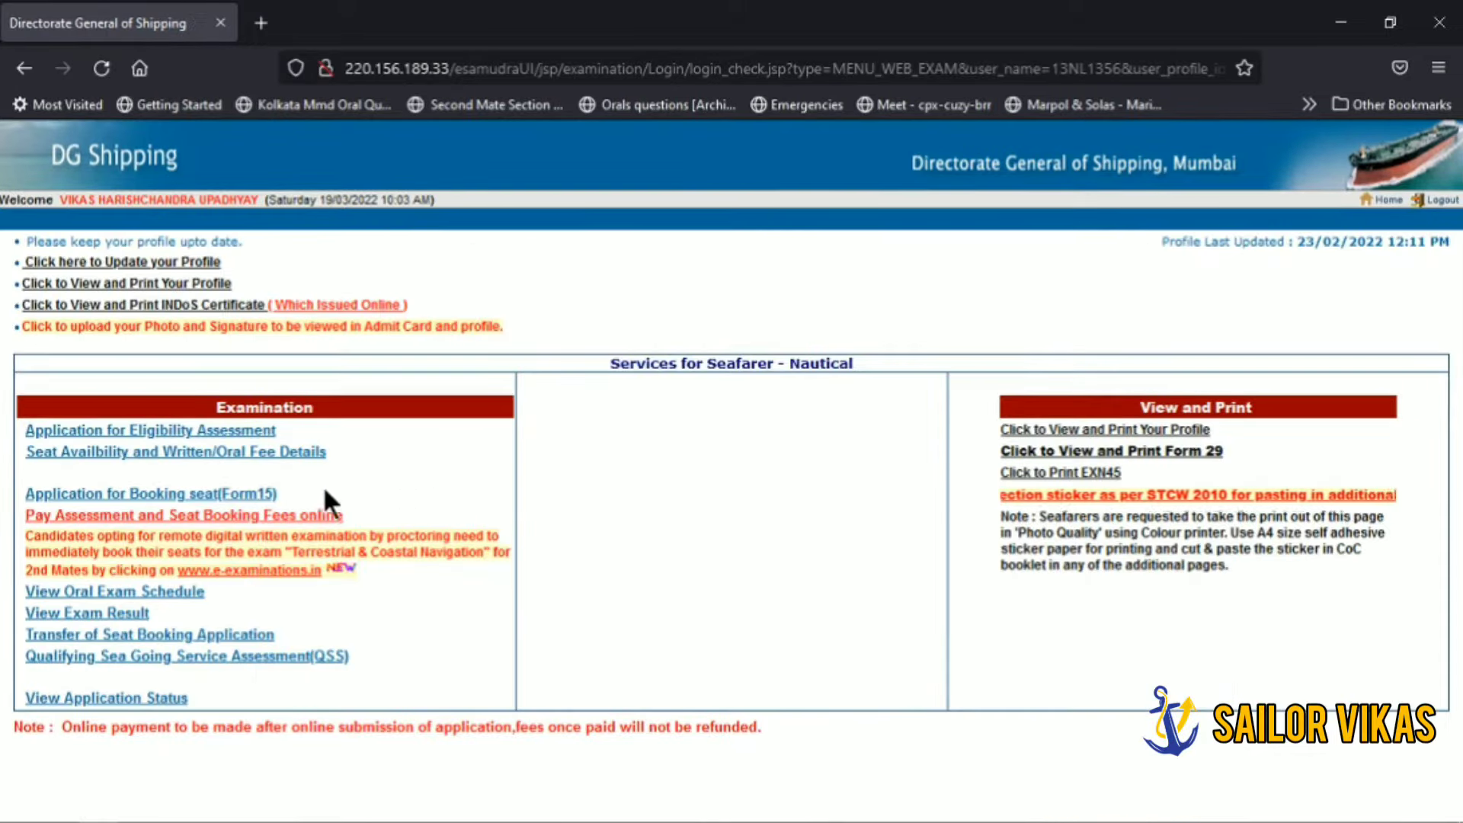
pyautogui.moveTo(228, 499)
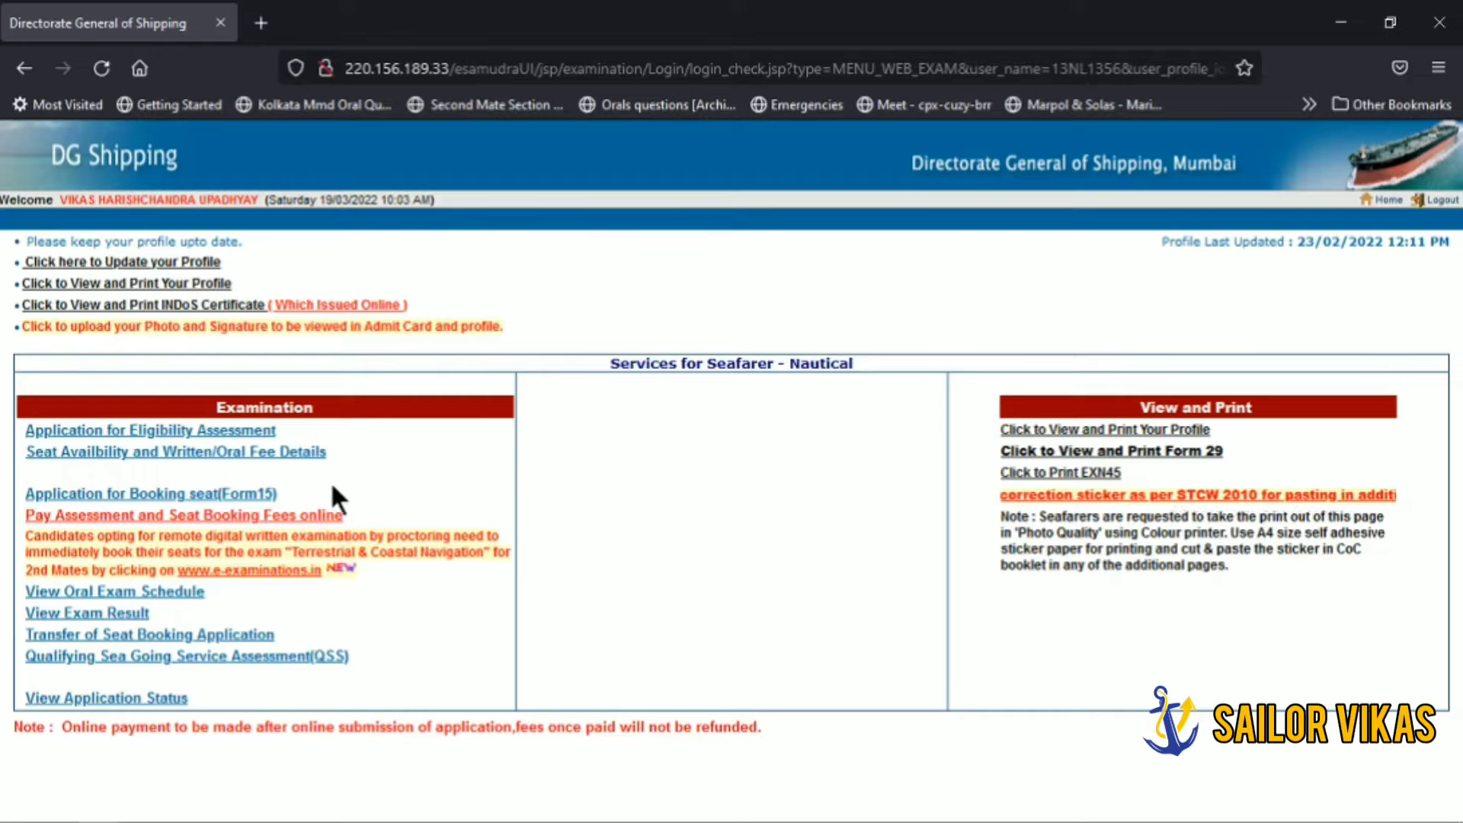
# Step: Start the Application for Booking seat (Form15) with Part/Phase set to Both
pyautogui.click(254, 496)
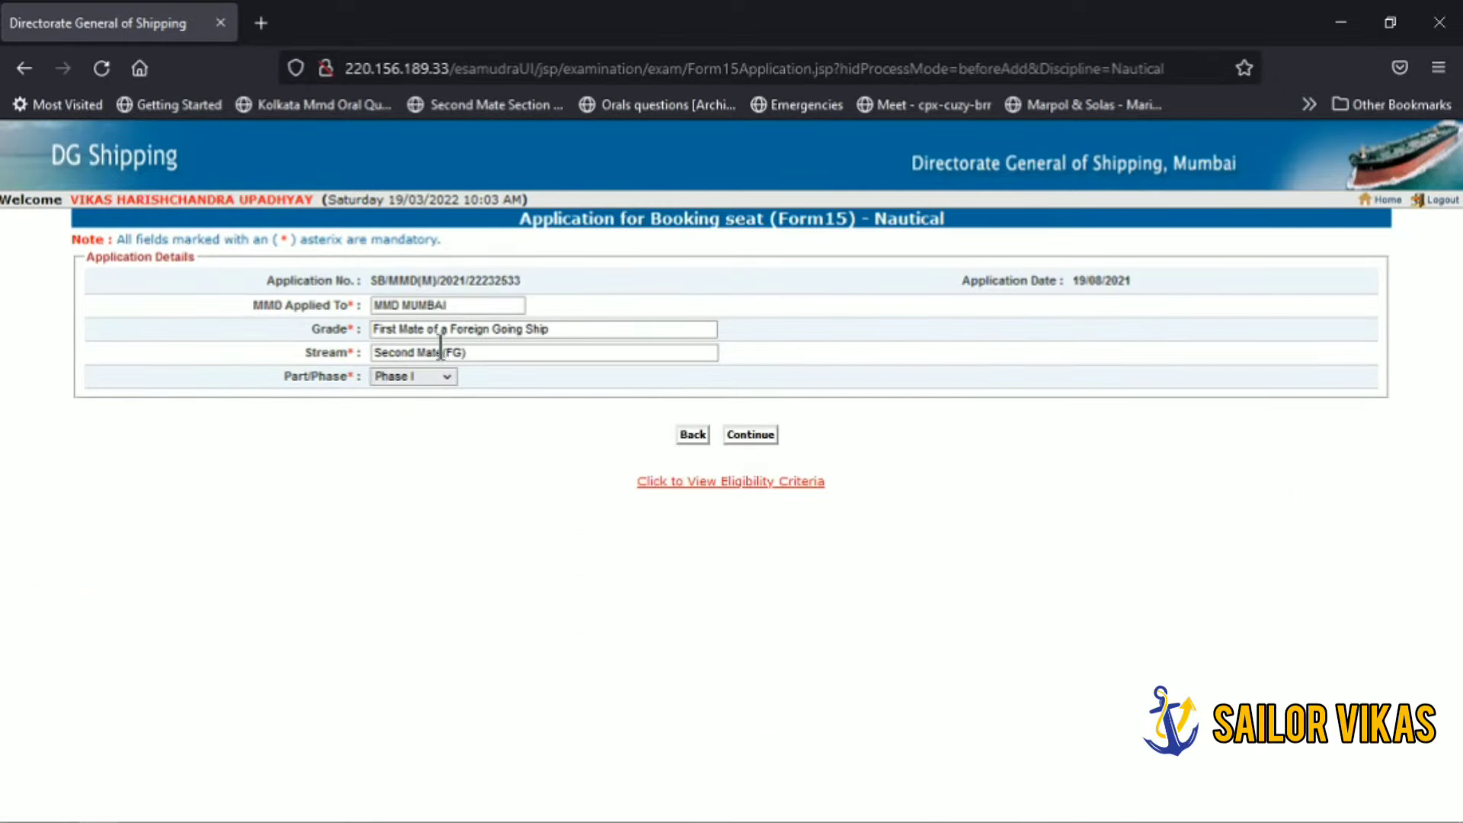
pyautogui.click(431, 377)
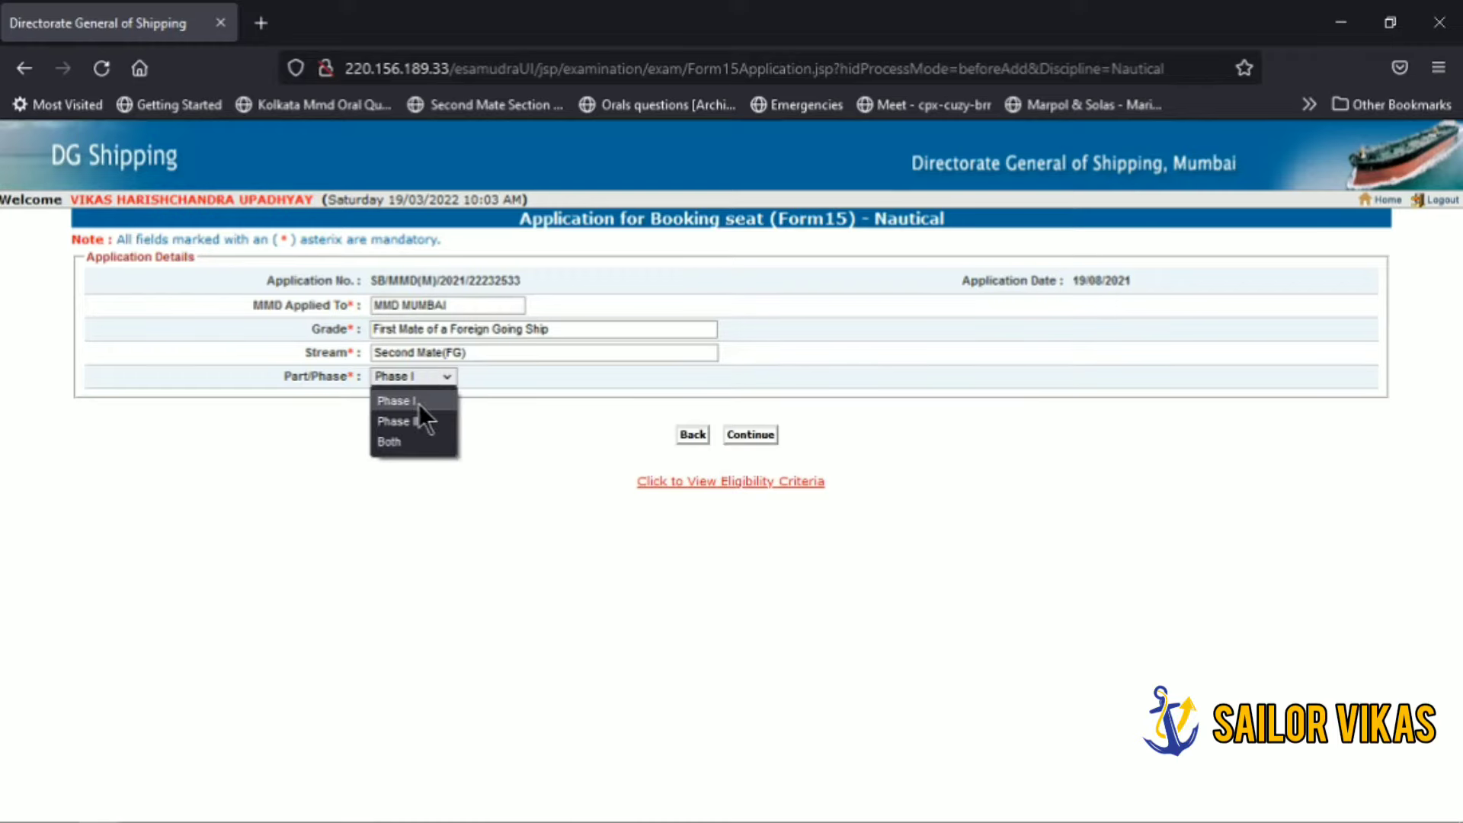
pyautogui.click(398, 442)
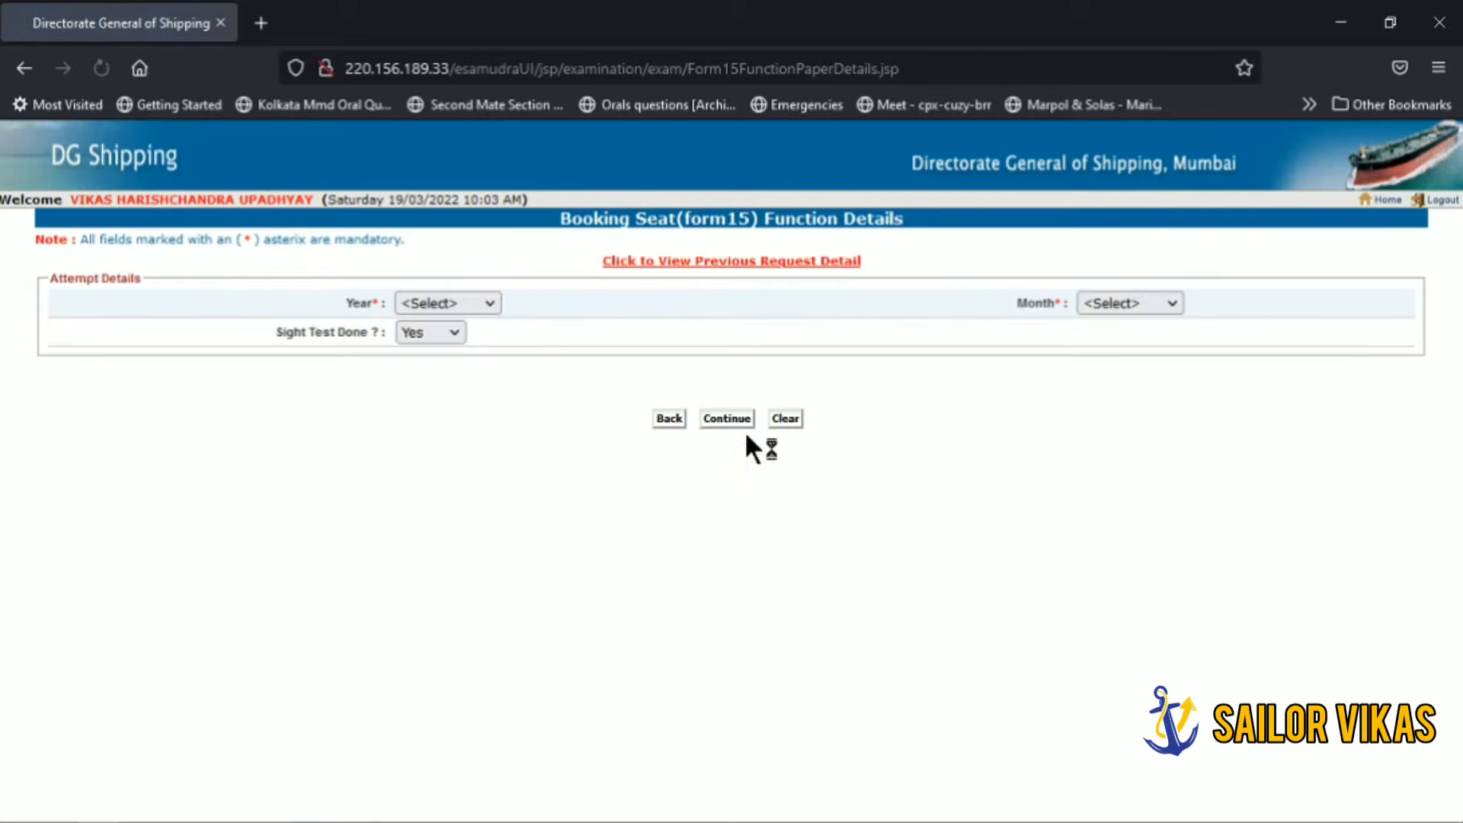
# Step: Choose attempt Year 2022 and Month April, keep Sight Test Done as Yes, and load the oral papers
pyautogui.click(480, 299)
pyautogui.click(457, 356)
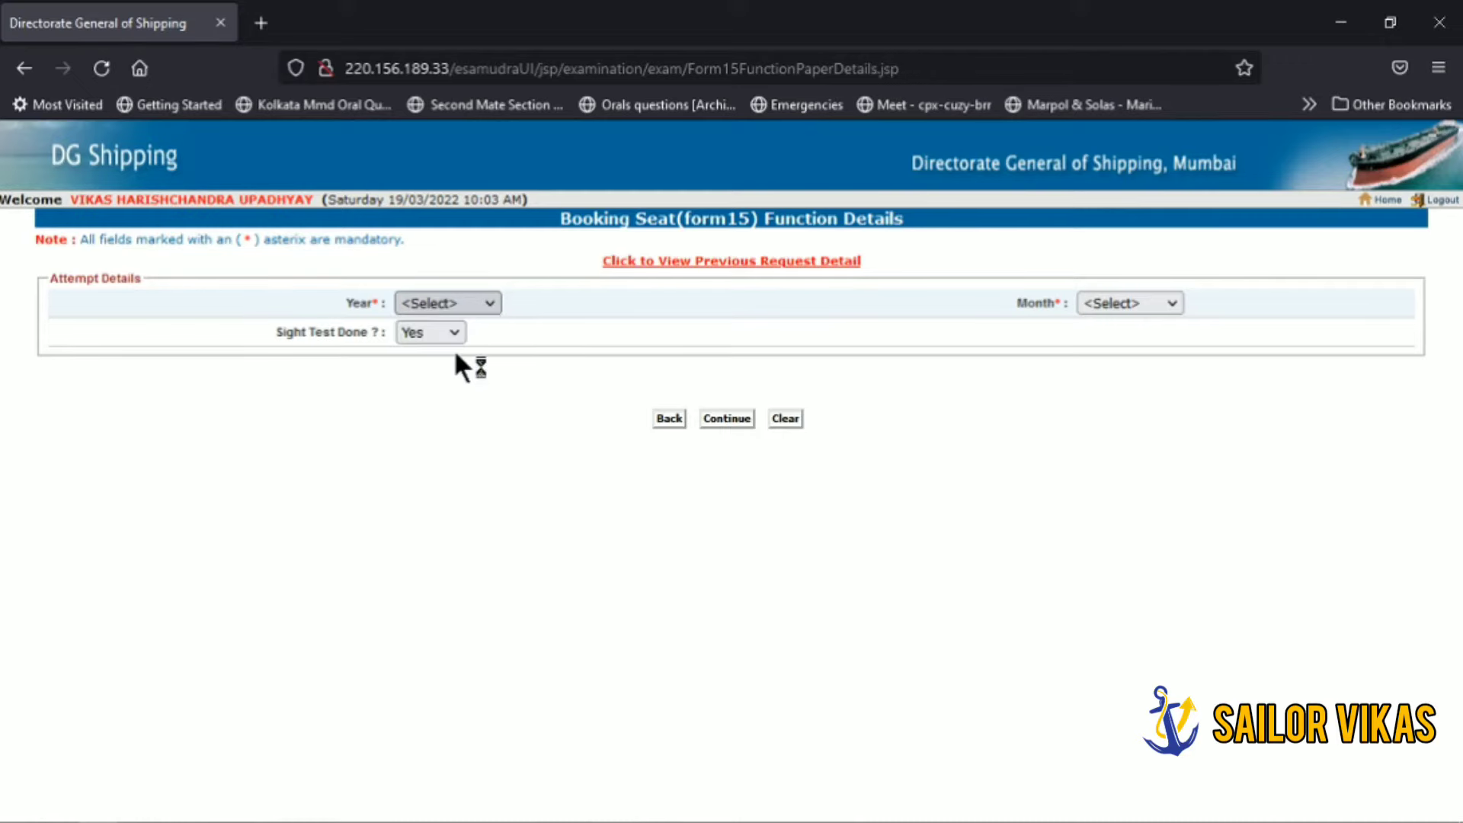
pyautogui.click(1114, 305)
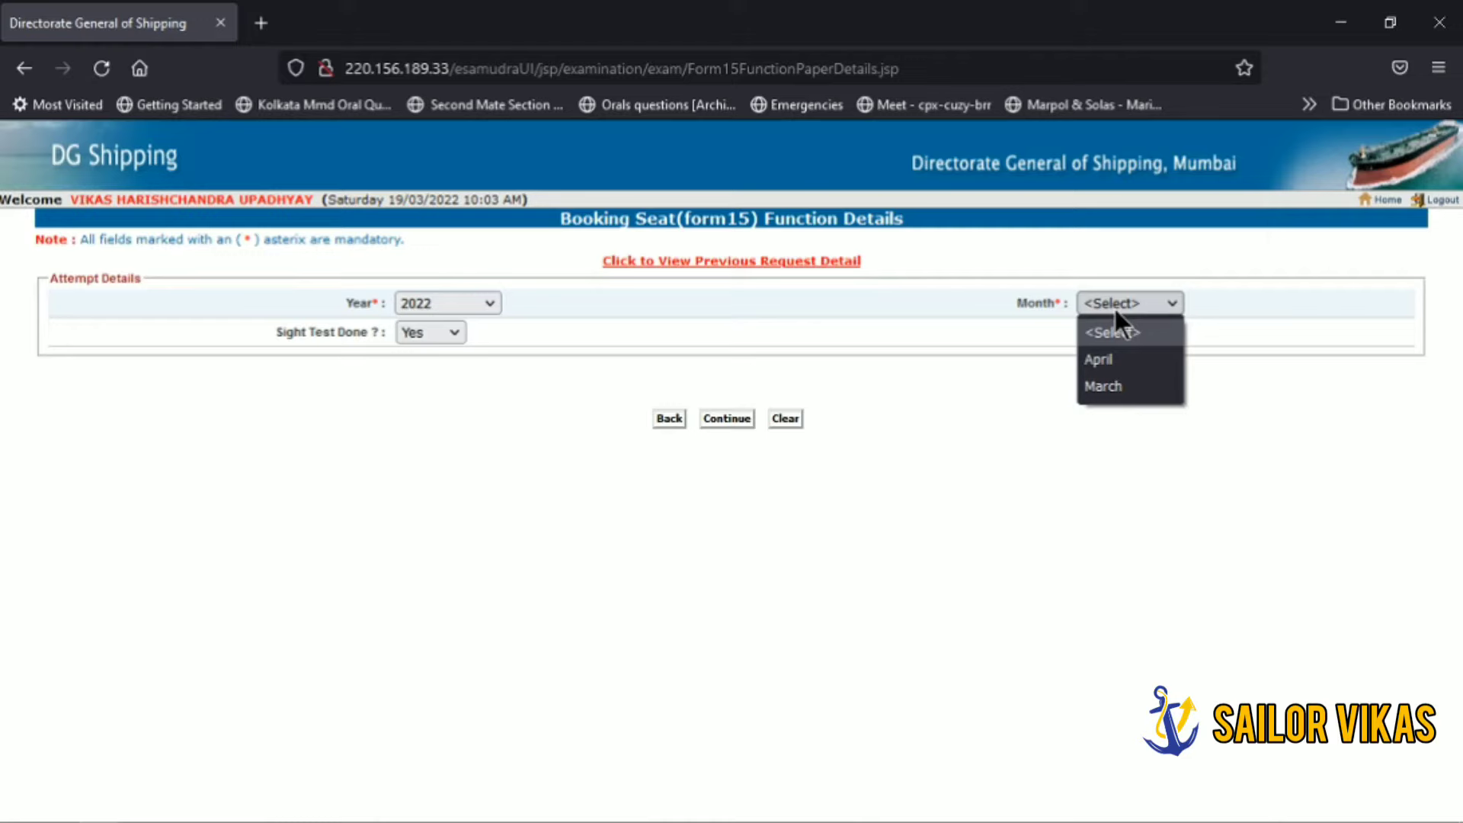
pyautogui.click(1114, 358)
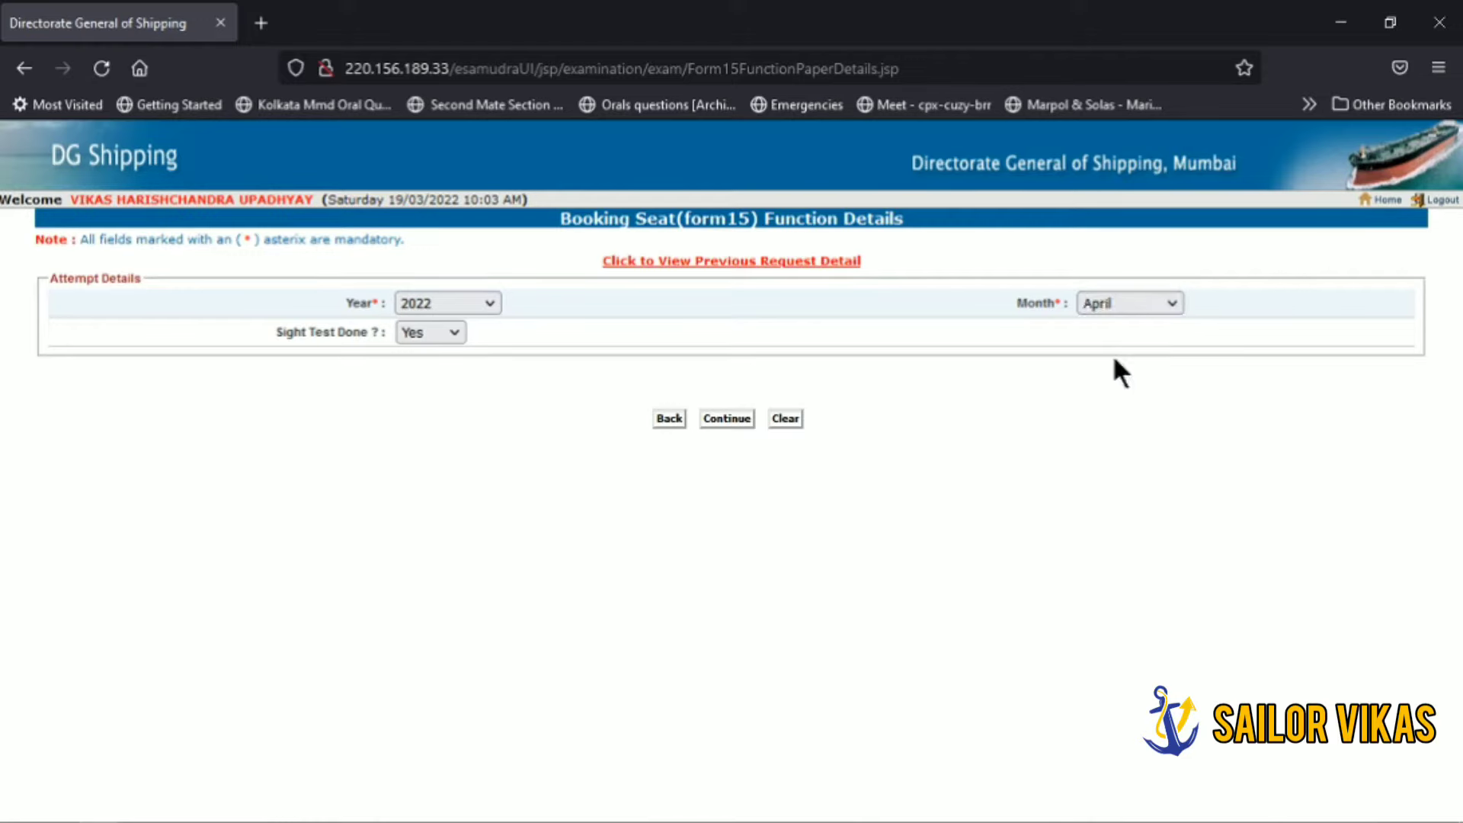
pyautogui.click(453, 327)
pyautogui.click(453, 327)
pyautogui.click(716, 420)
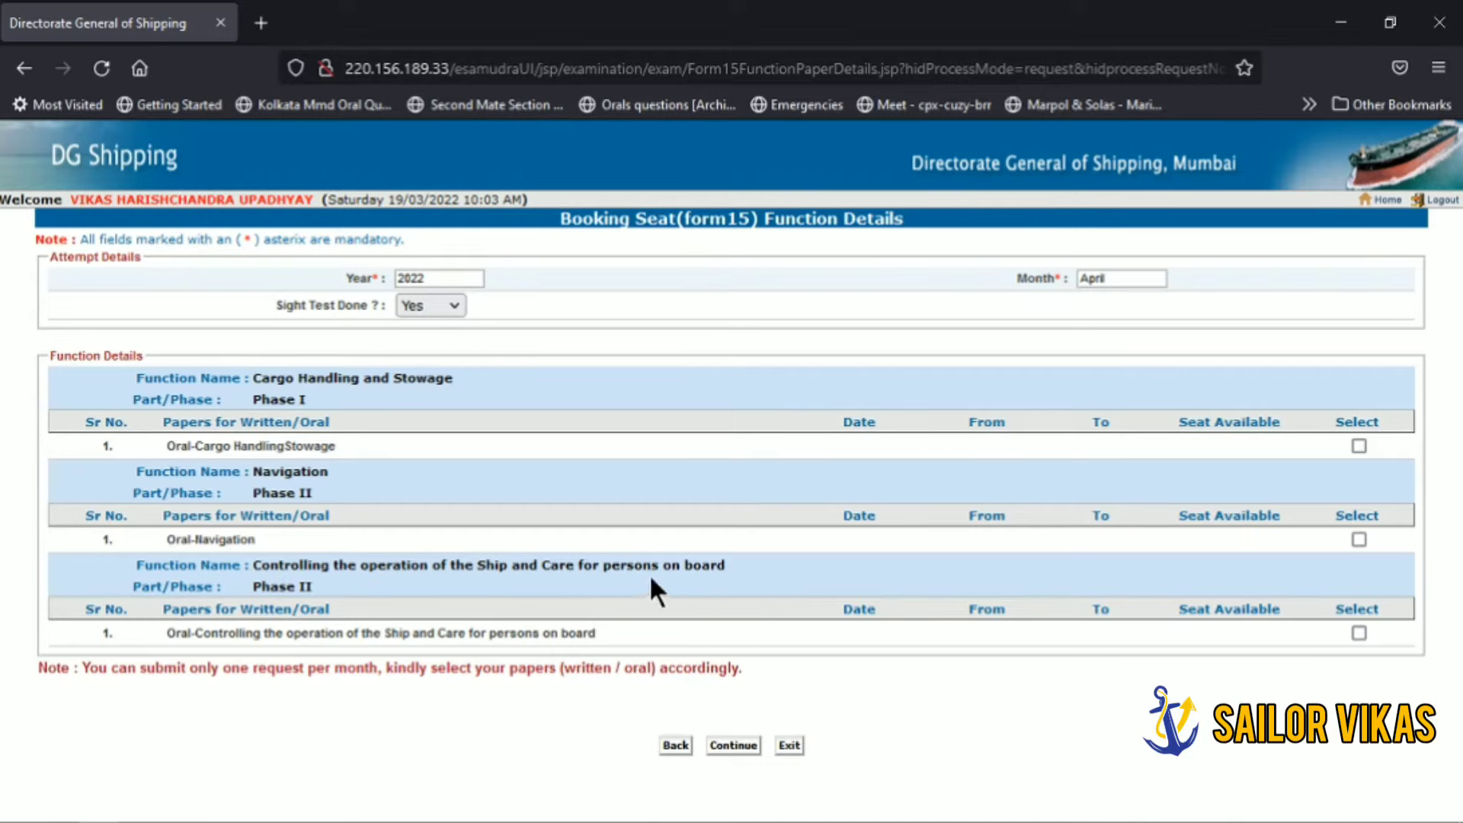
# Step: Tick the oral papers, starting with Cargo Handling, and continue to the payment details
pyautogui.click(1360, 445)
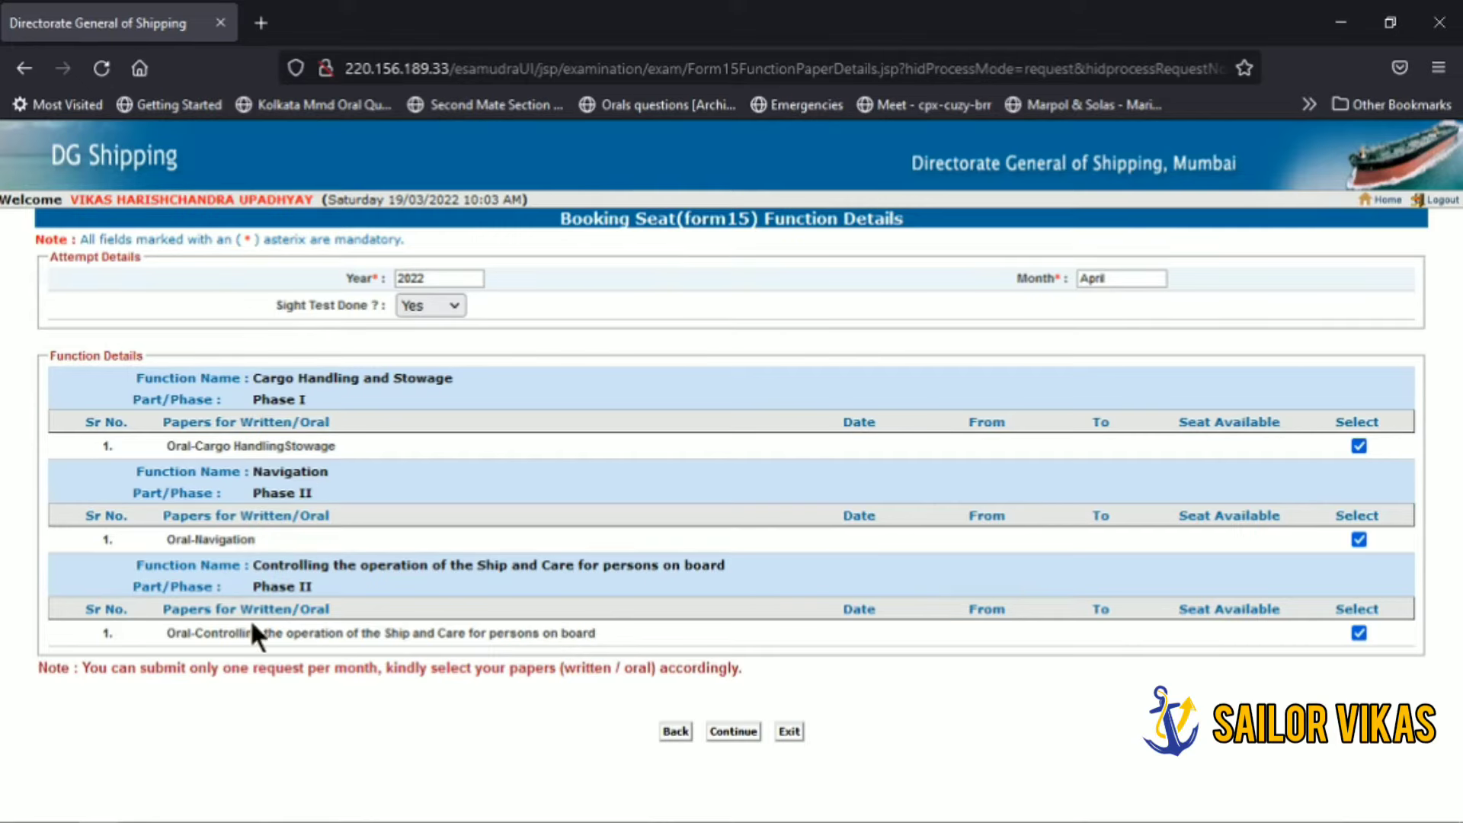
pyautogui.click(716, 733)
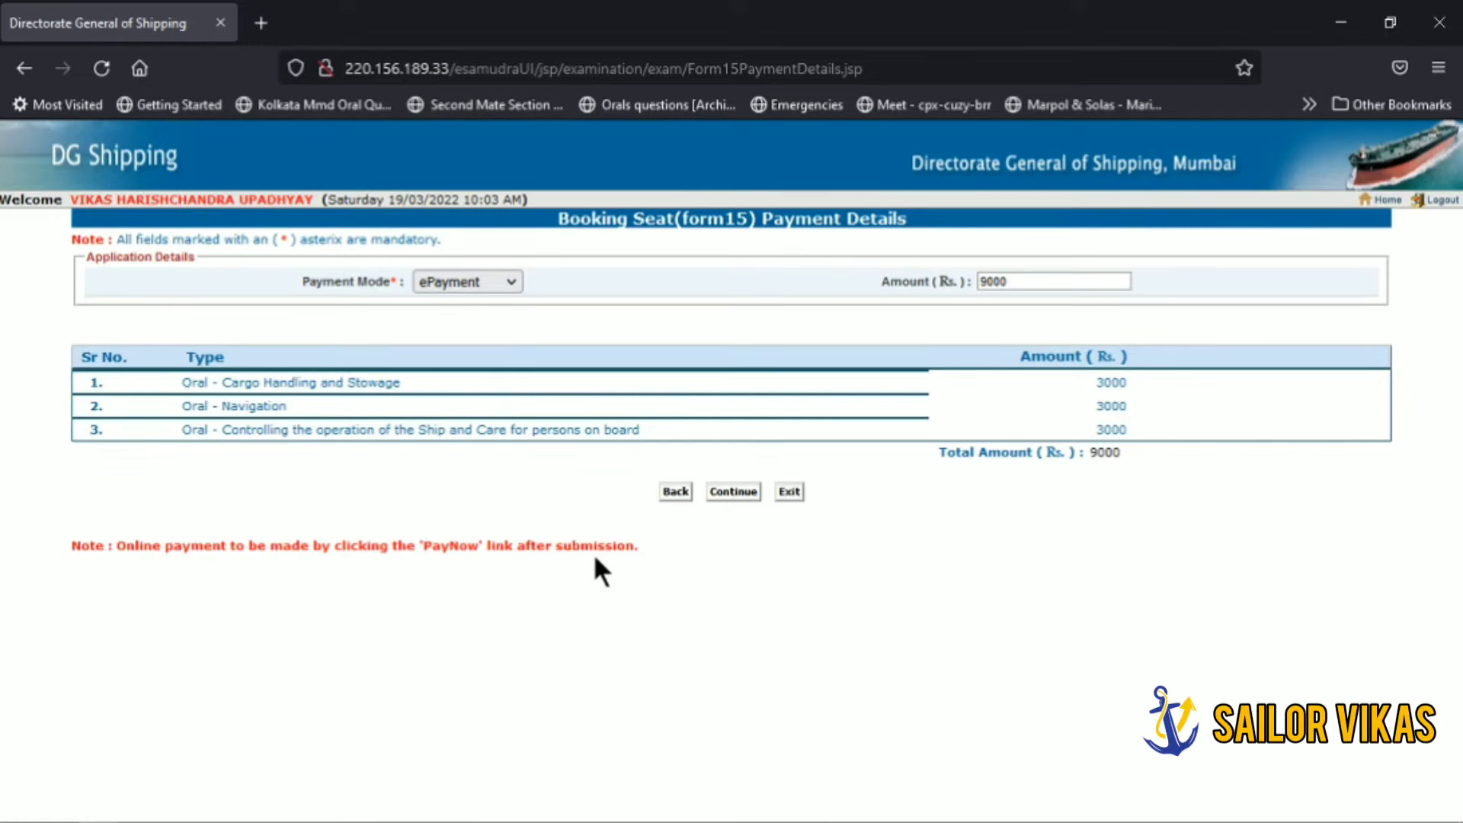
# Step: Continue past the Rs. 9000 ePayment summary to the required documents list
pyautogui.click(731, 490)
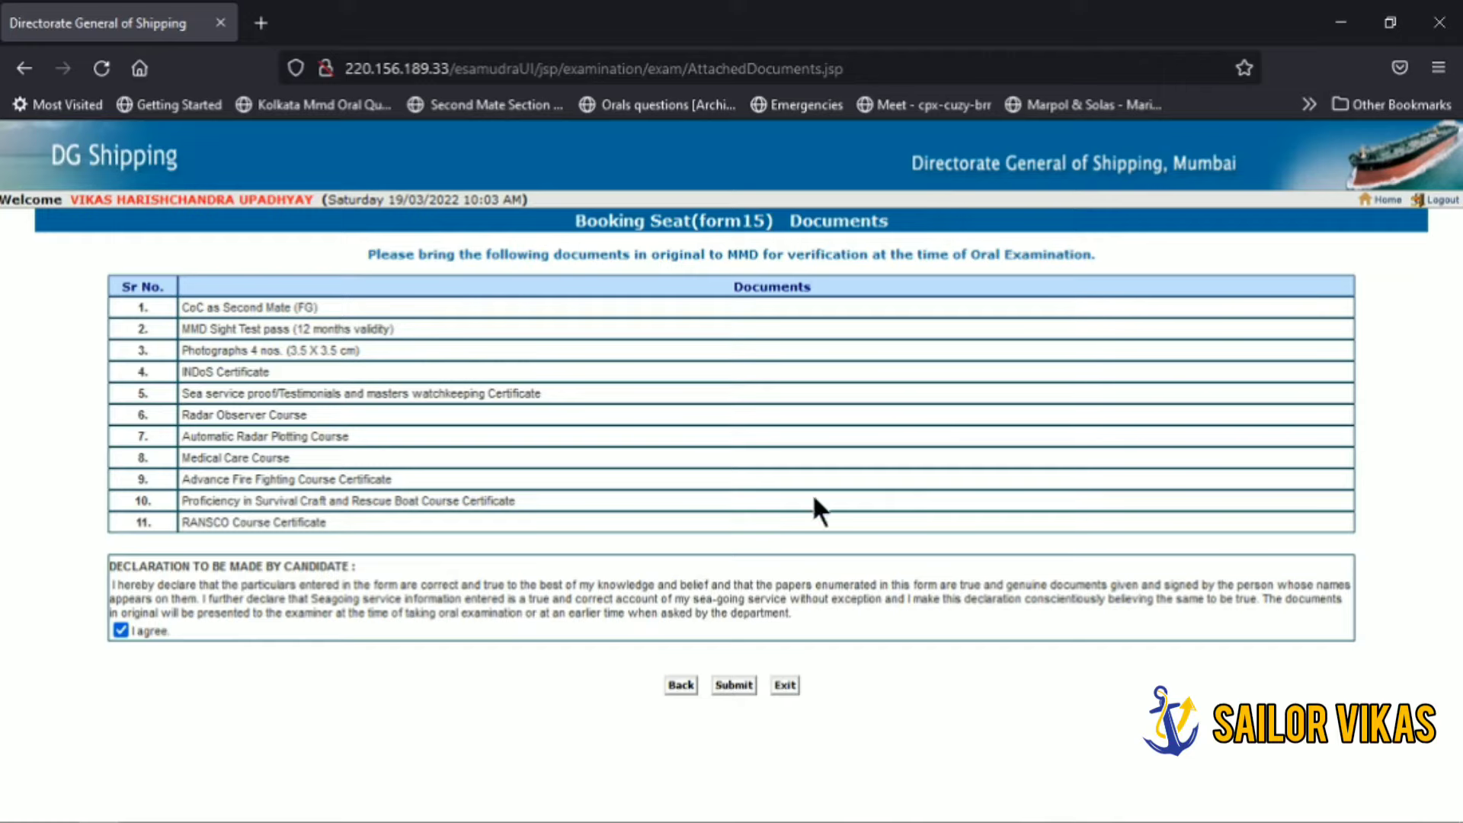
# Step: Submit the Form15 seat booking application and confirm it in the reconfirm dialog
pyautogui.click(731, 685)
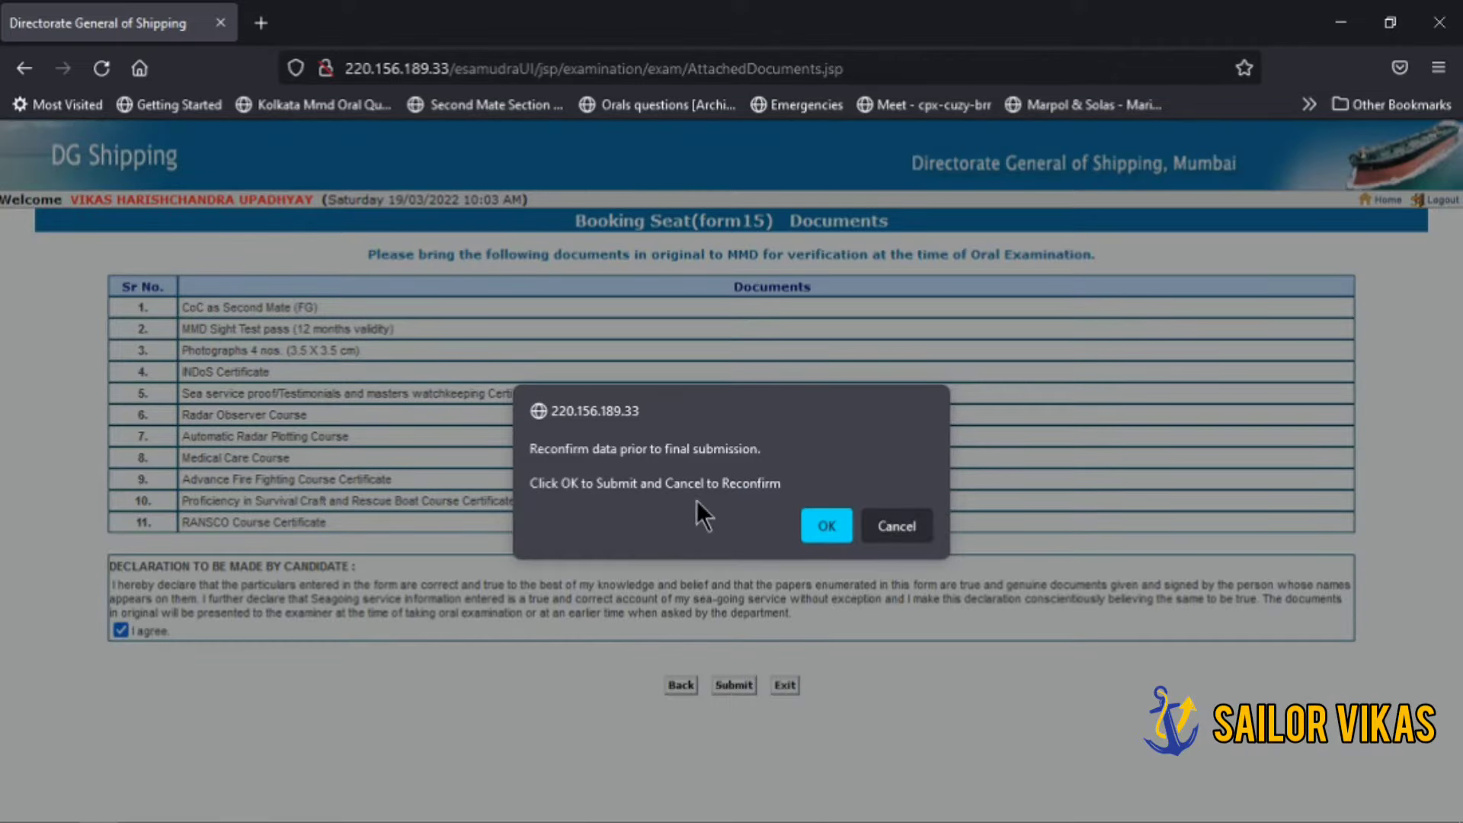
pyautogui.click(826, 525)
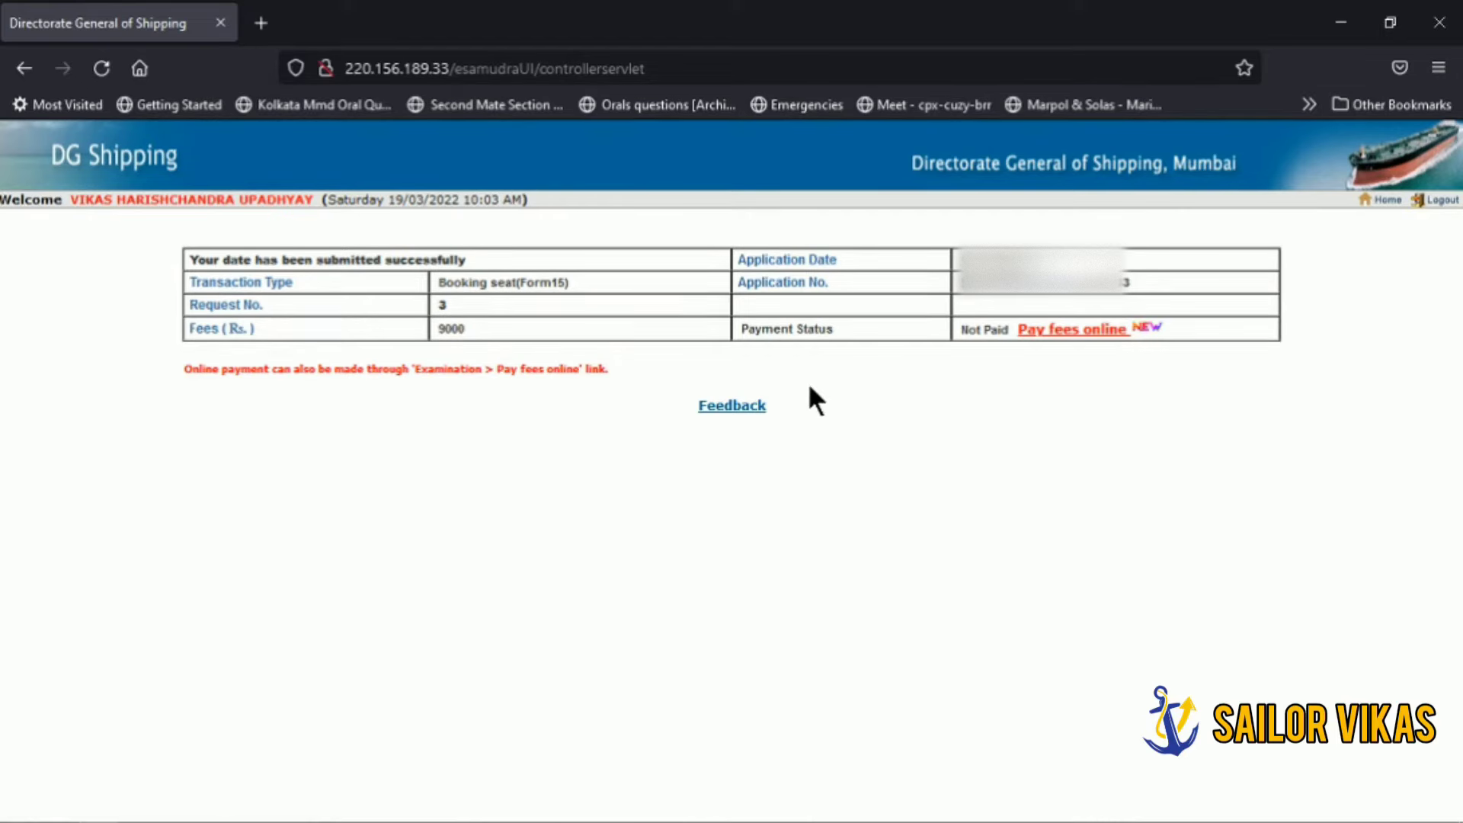
# Step: Follow 'Pay fees online' to list the unpaid Seat Booking Nautical fee of 9000
pyautogui.click(1059, 336)
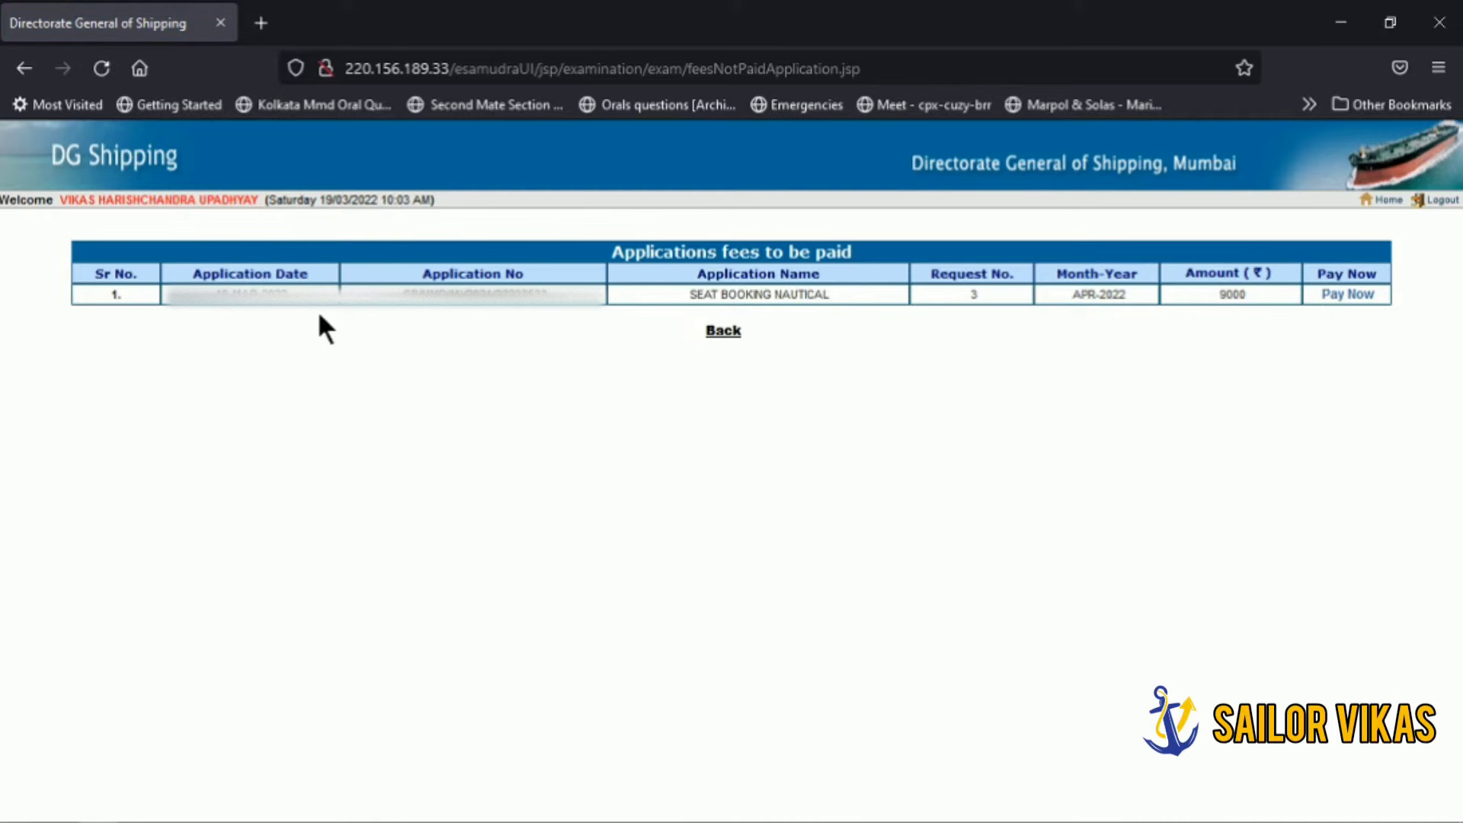
# Step: Pay Now for the Seat Booking Nautical fee and continue to the ₹9000 BillDesk gateway
pyautogui.click(1339, 297)
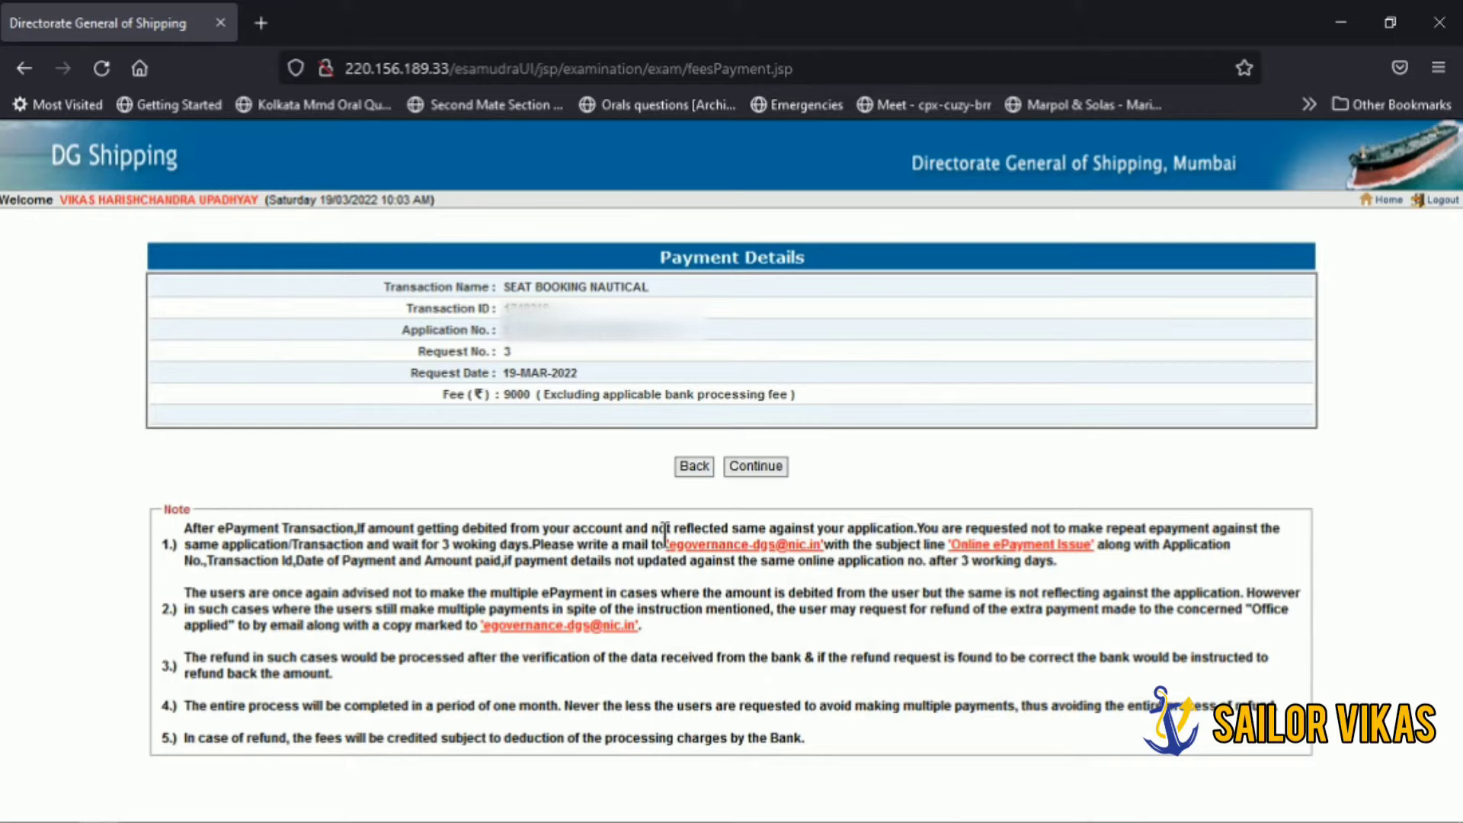
pyautogui.click(753, 467)
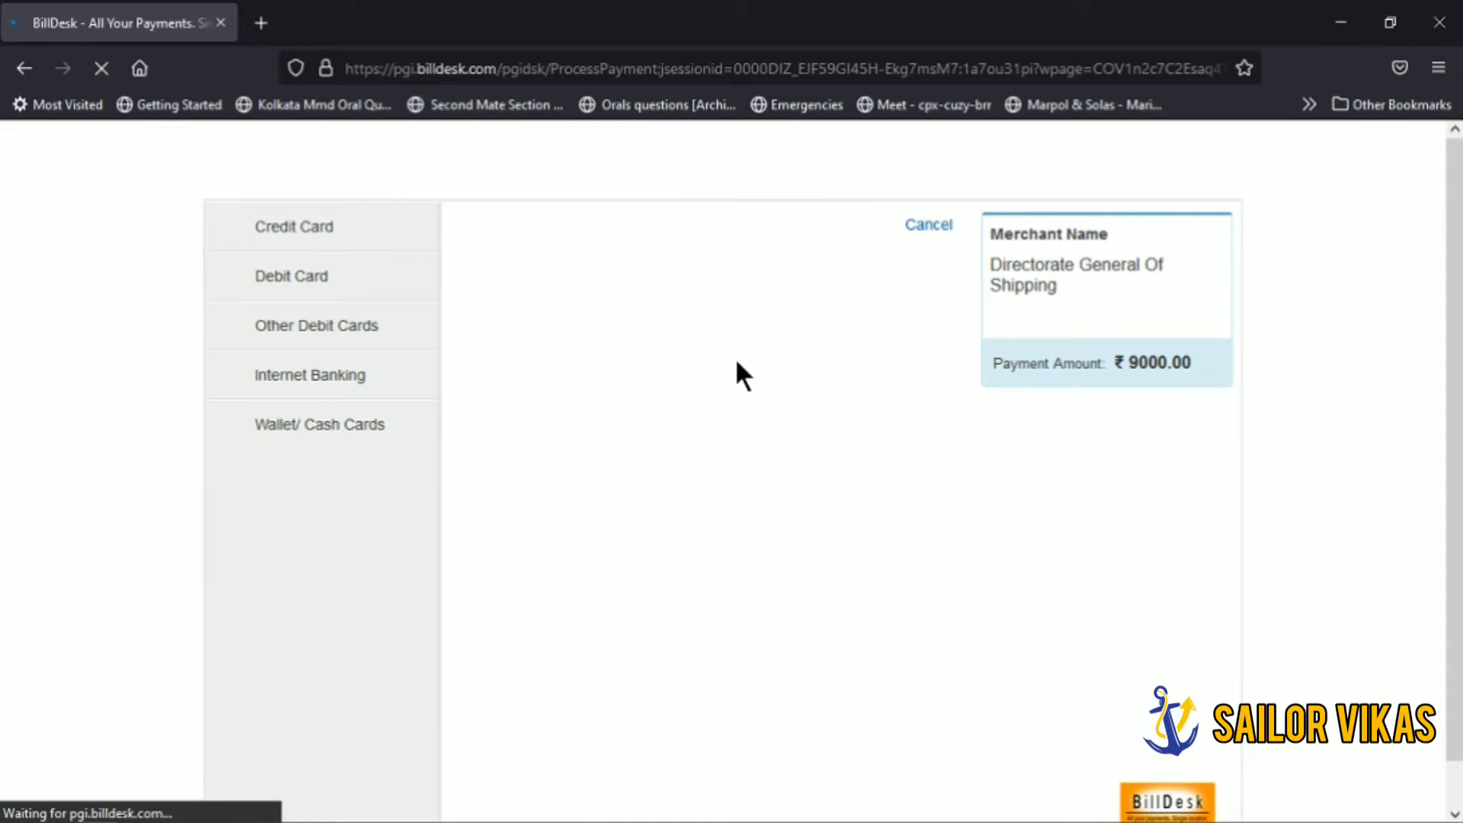
# Step: Choose Debit Card payment and enter the card number
pyautogui.click(296, 279)
pyautogui.click(565, 354)
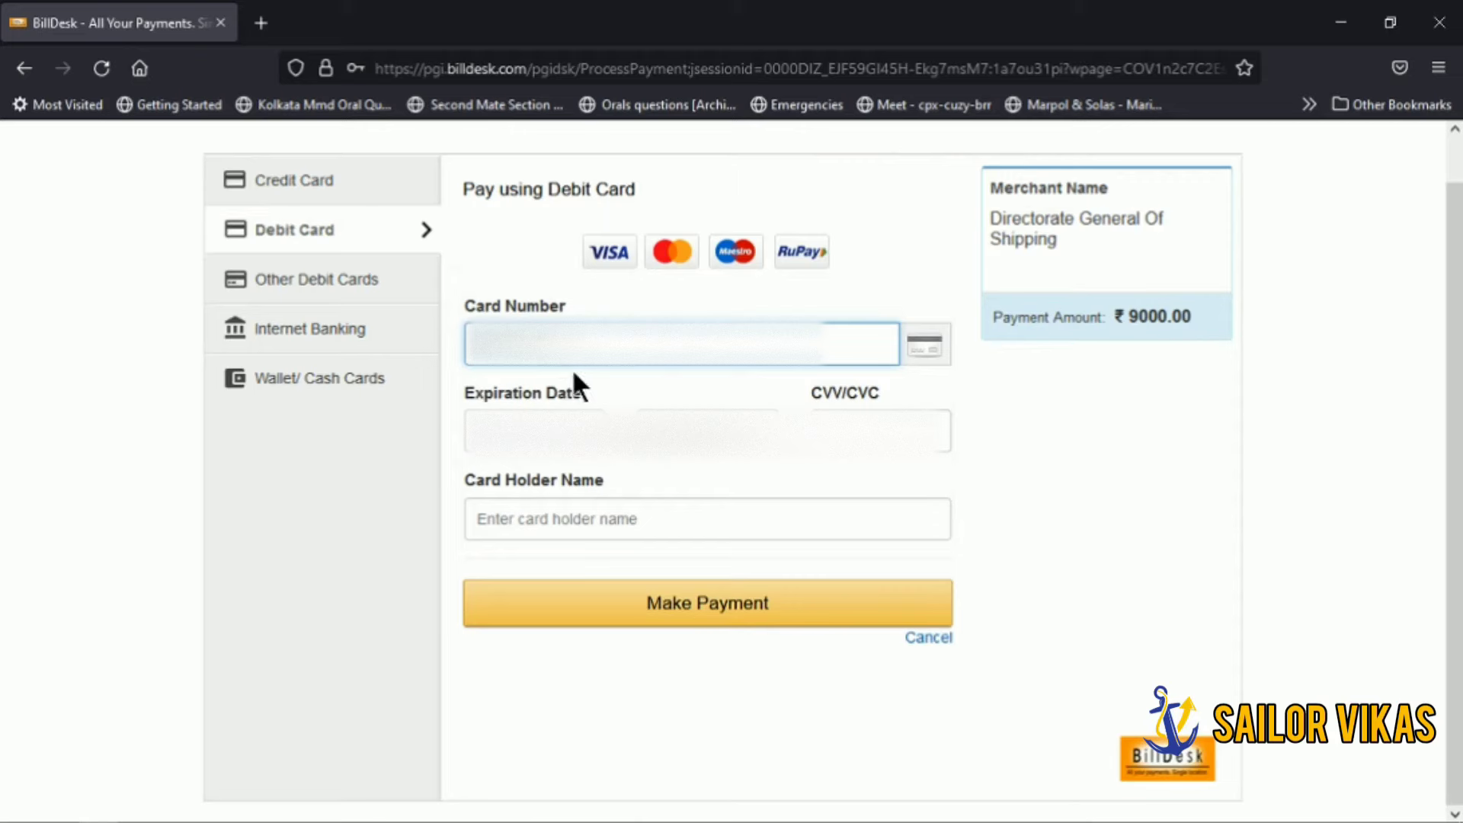
pyautogui.write('4')
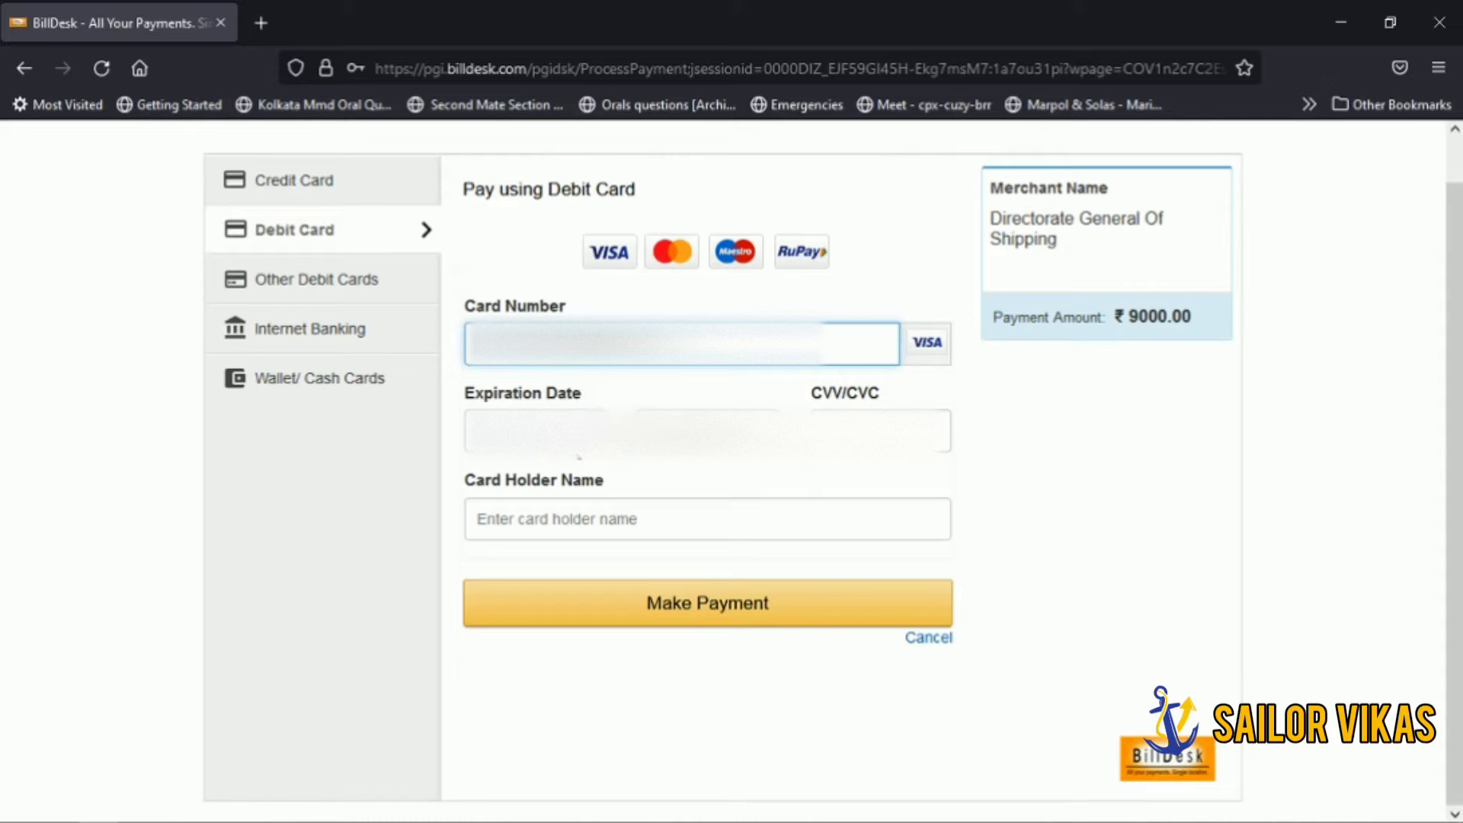
# Step: Fill in the card's expiry month and year, the CVV, and the cardholder's name
pyautogui.click(533, 431)
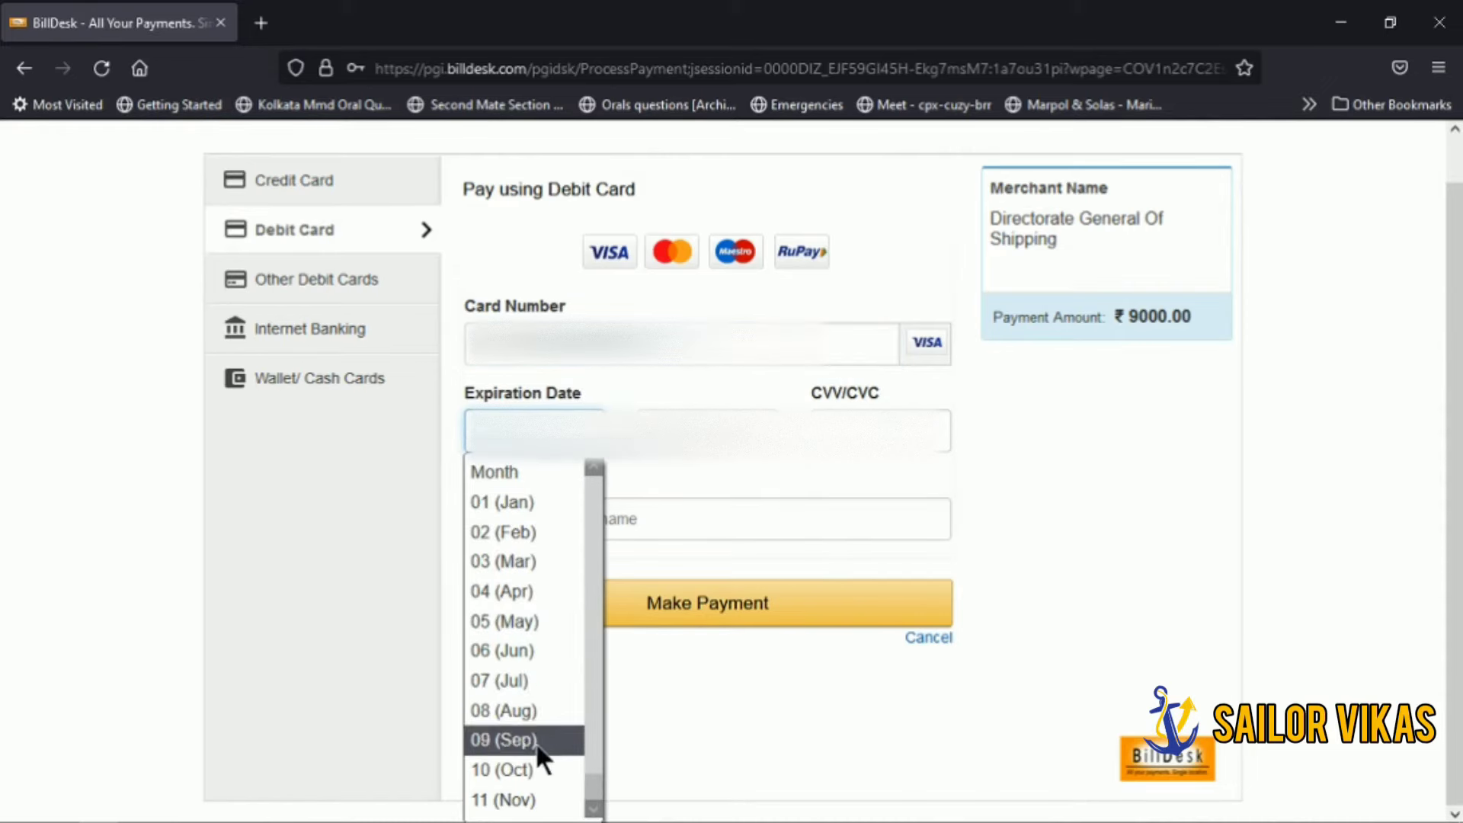
pyautogui.click(525, 800)
pyautogui.click(686, 432)
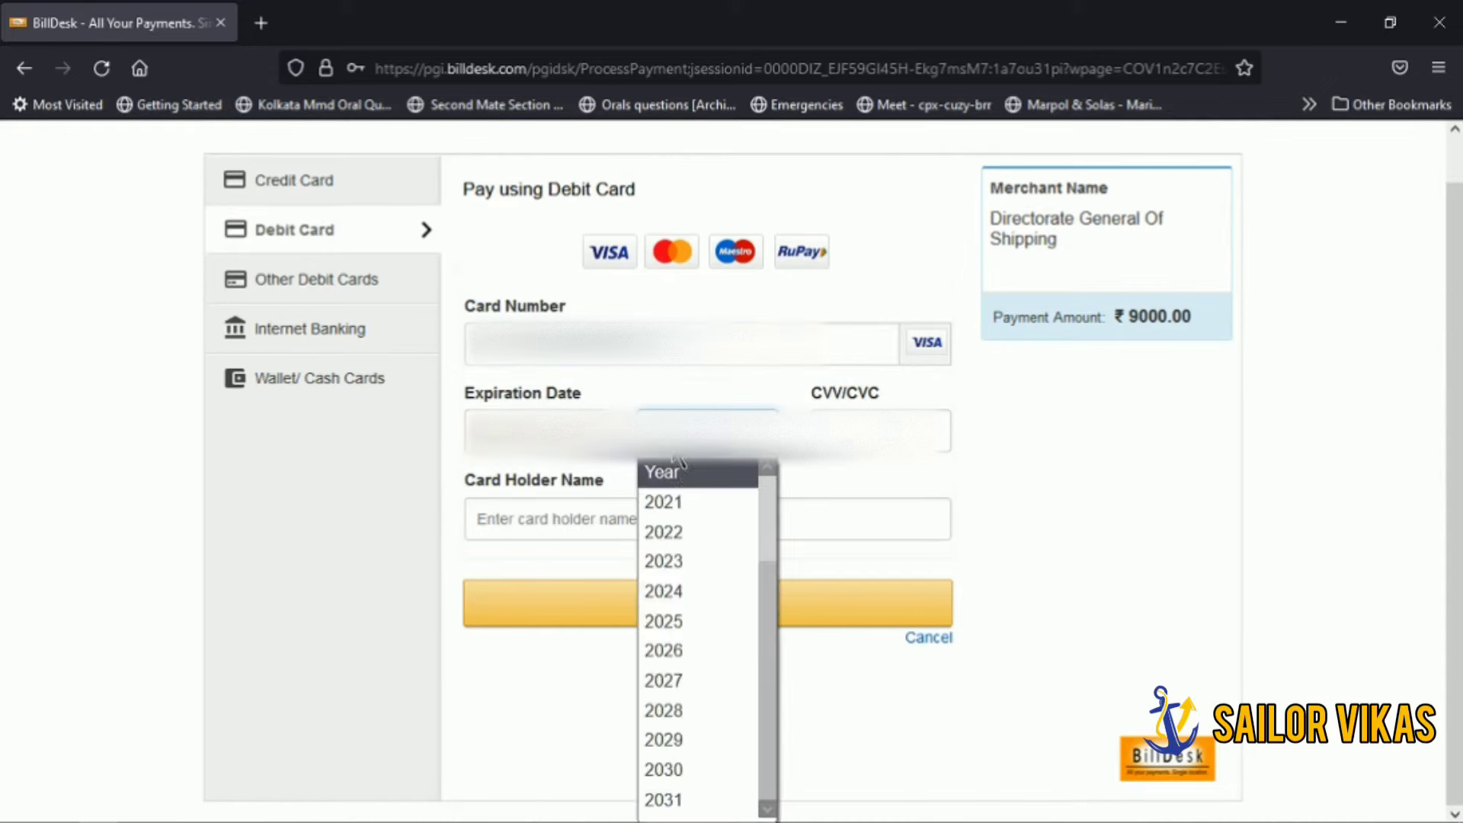
pyautogui.click(683, 562)
pyautogui.click(880, 431)
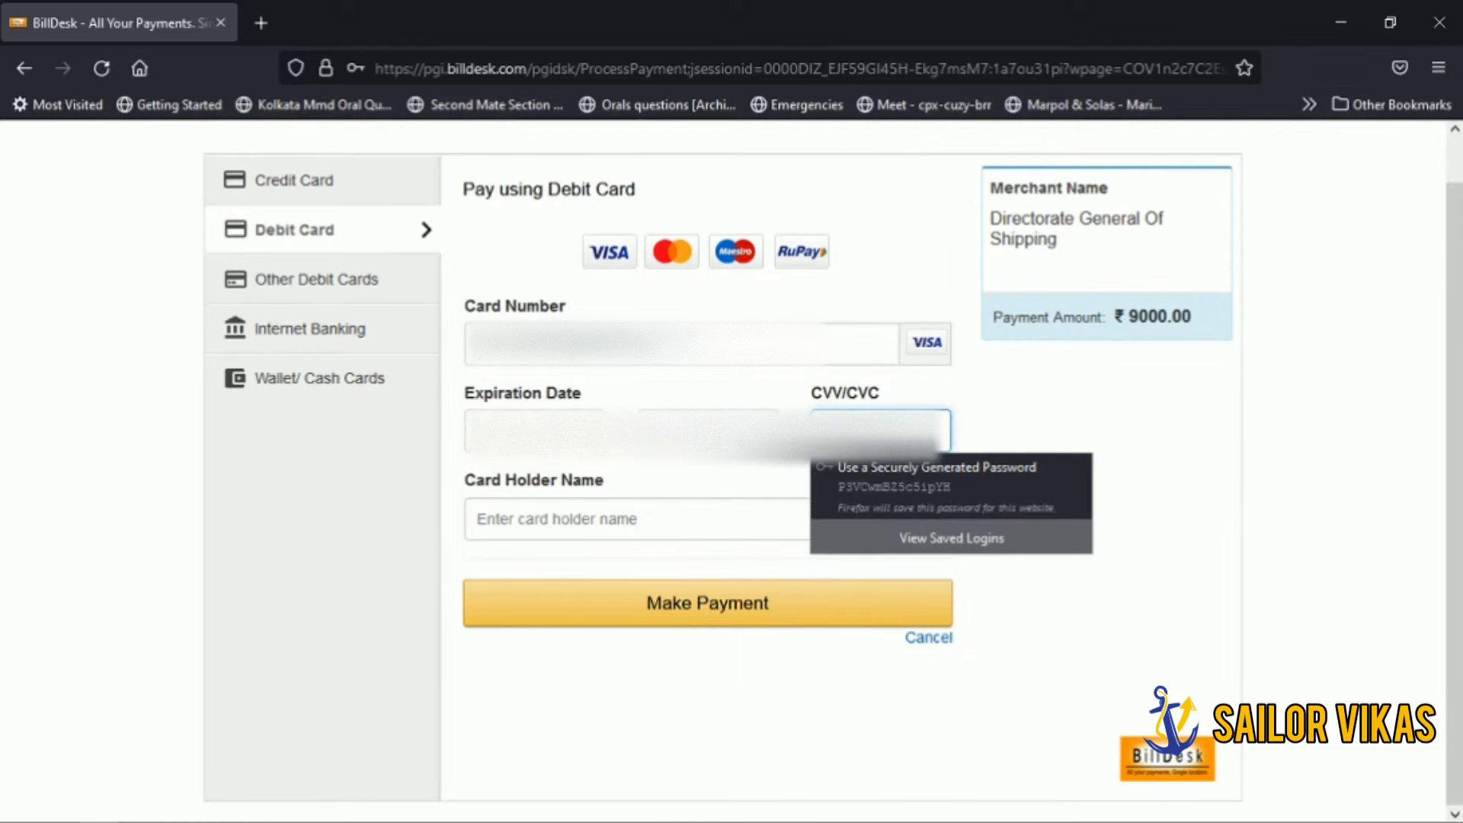
pyautogui.press('Escape')
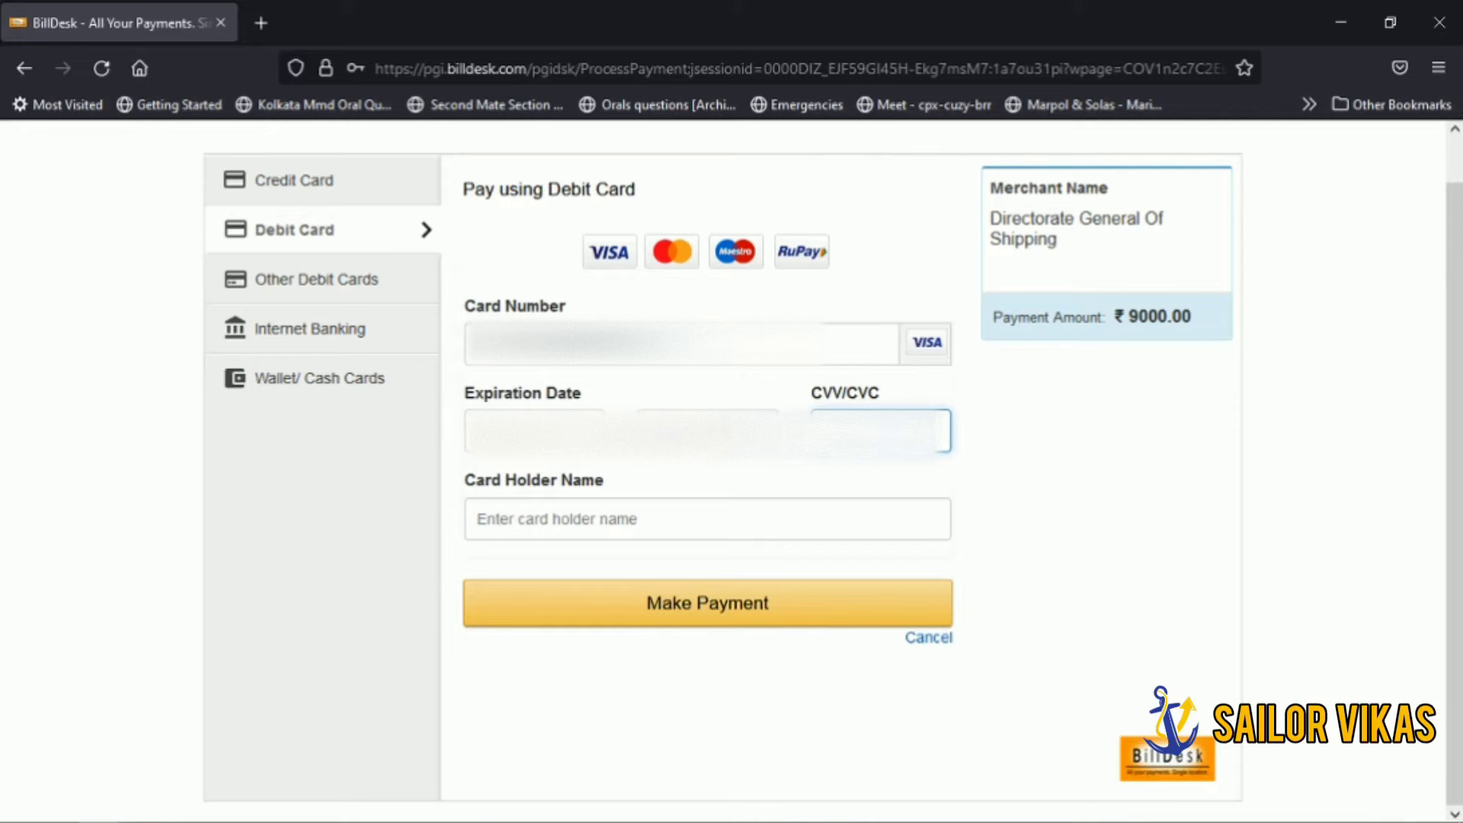
pyautogui.click(689, 525)
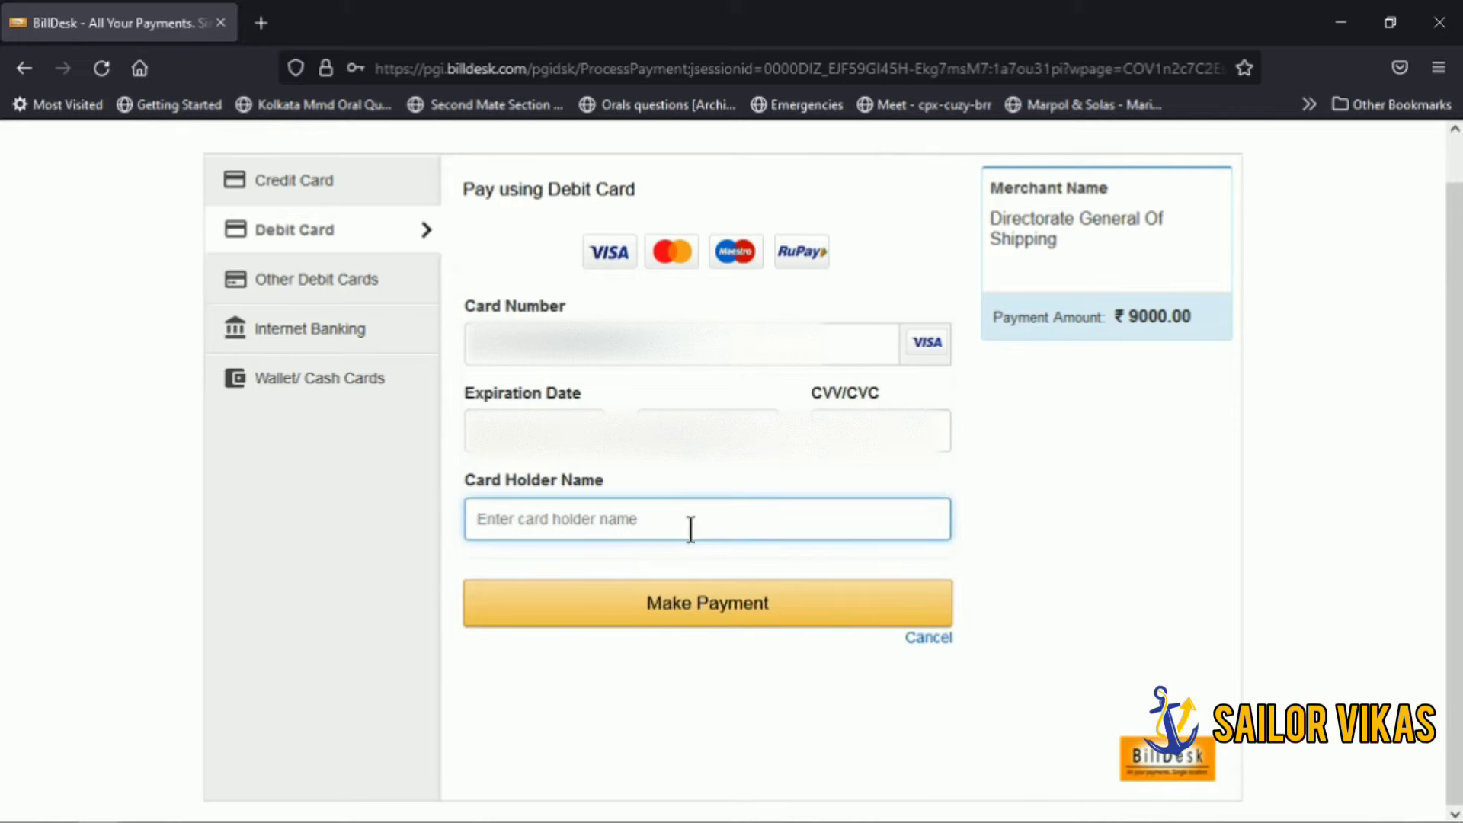
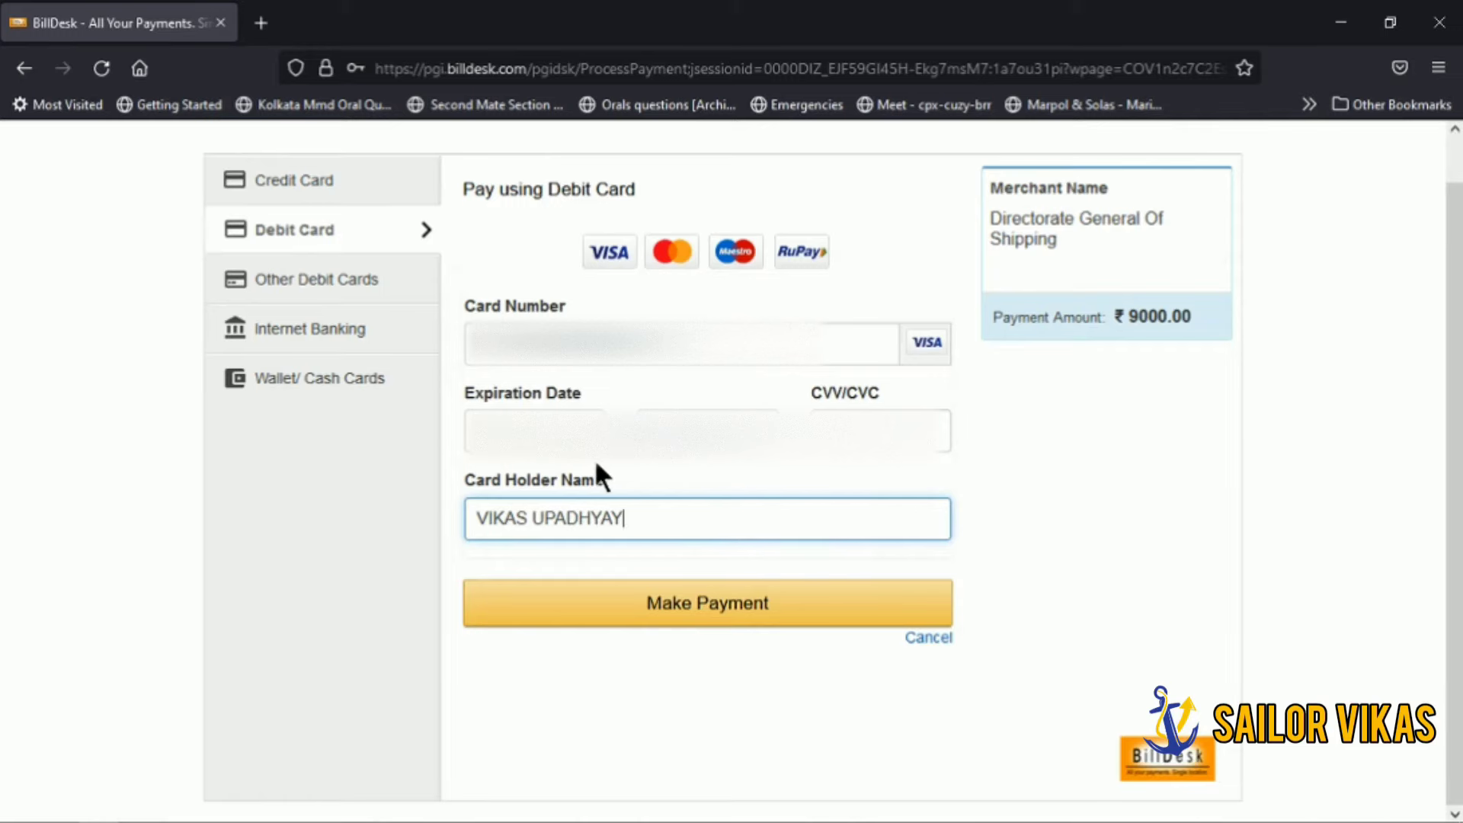
# Step: Submit the card payment, accept the convenience fee, enter the OTP, and return to DG Shipping
pyautogui.click(684, 611)
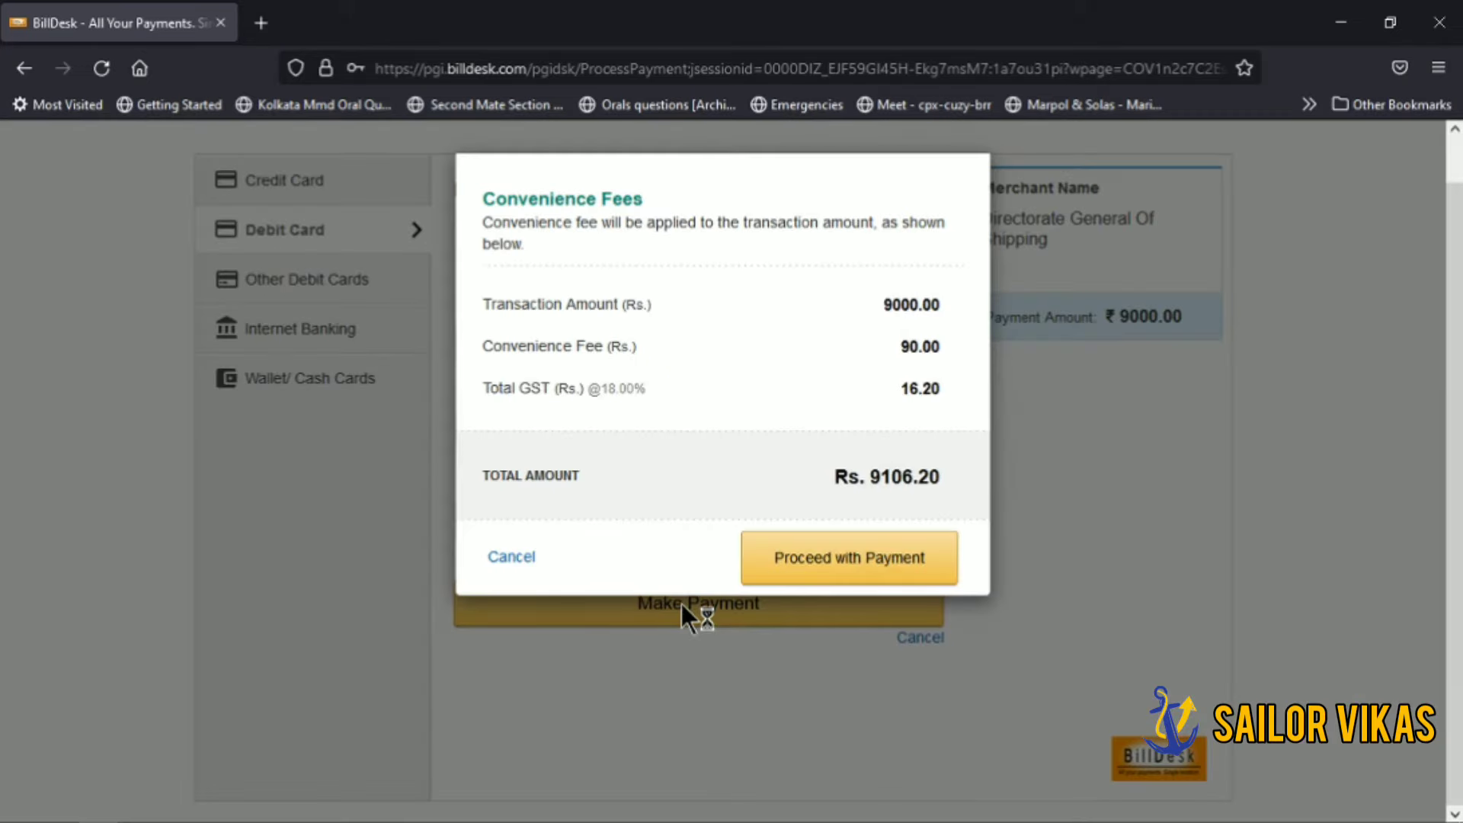
pyautogui.click(809, 564)
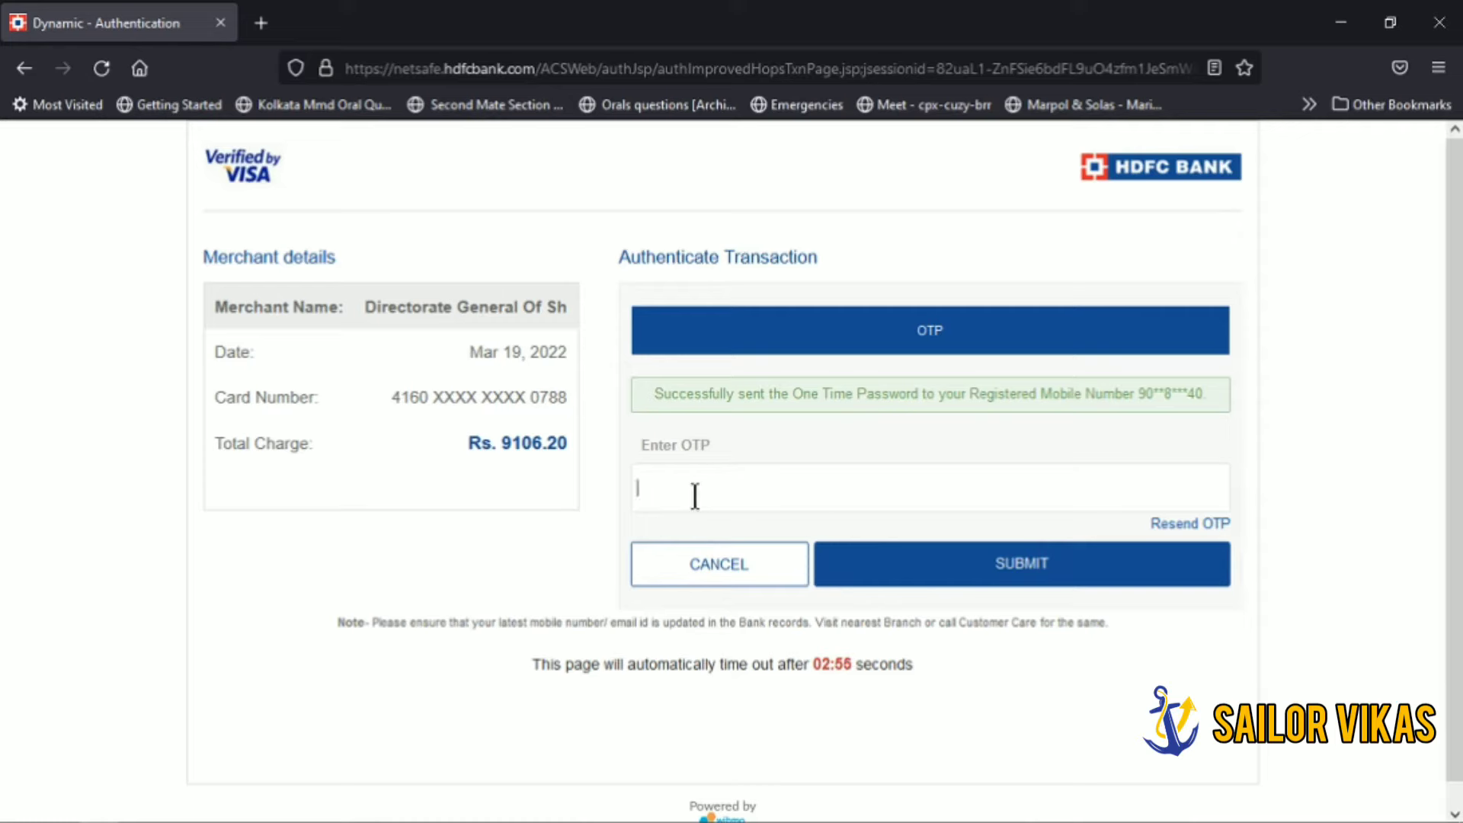
pyautogui.write('••')
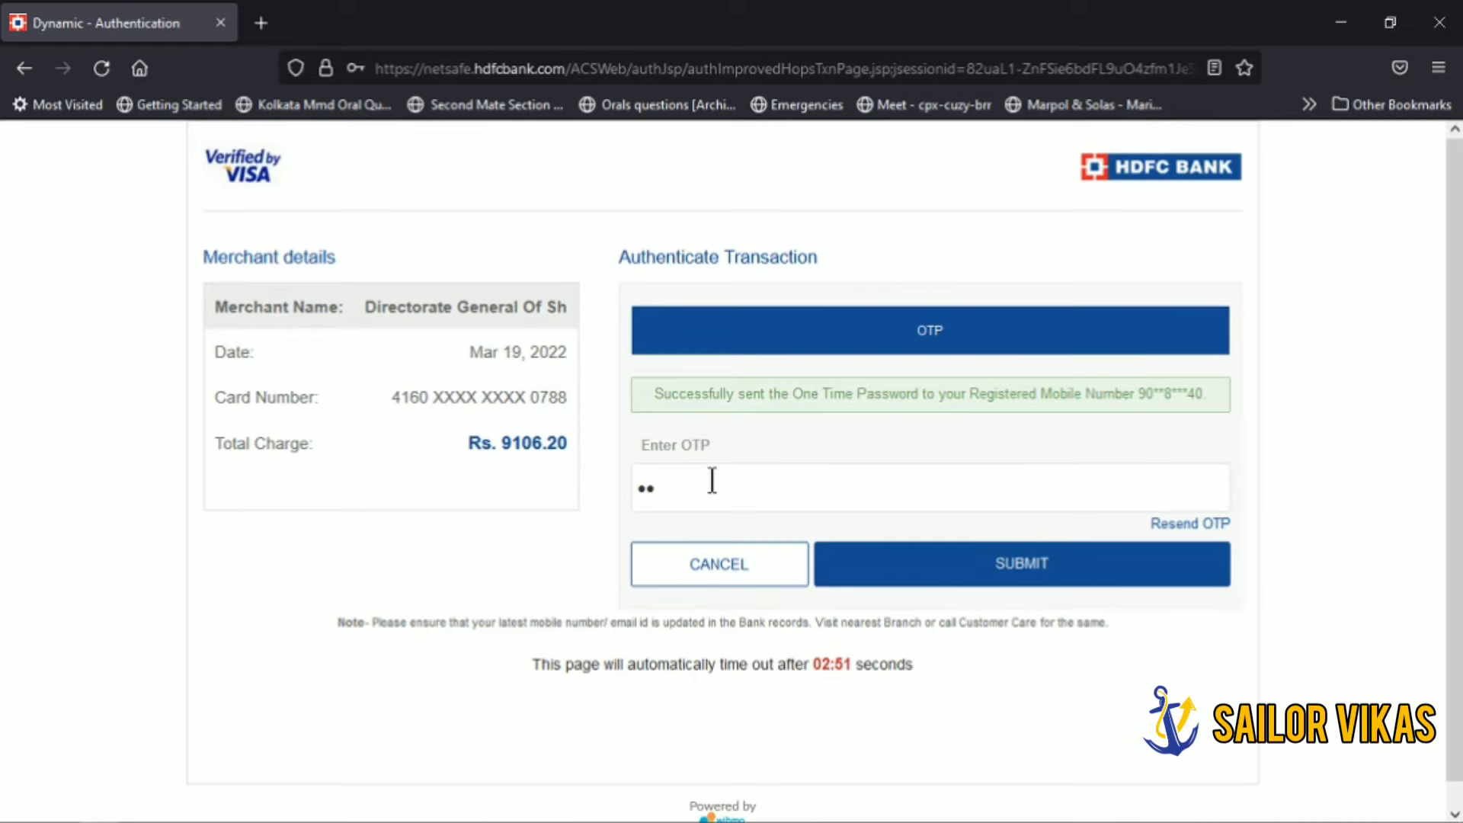
pyautogui.write('••••')
pyautogui.click(971, 573)
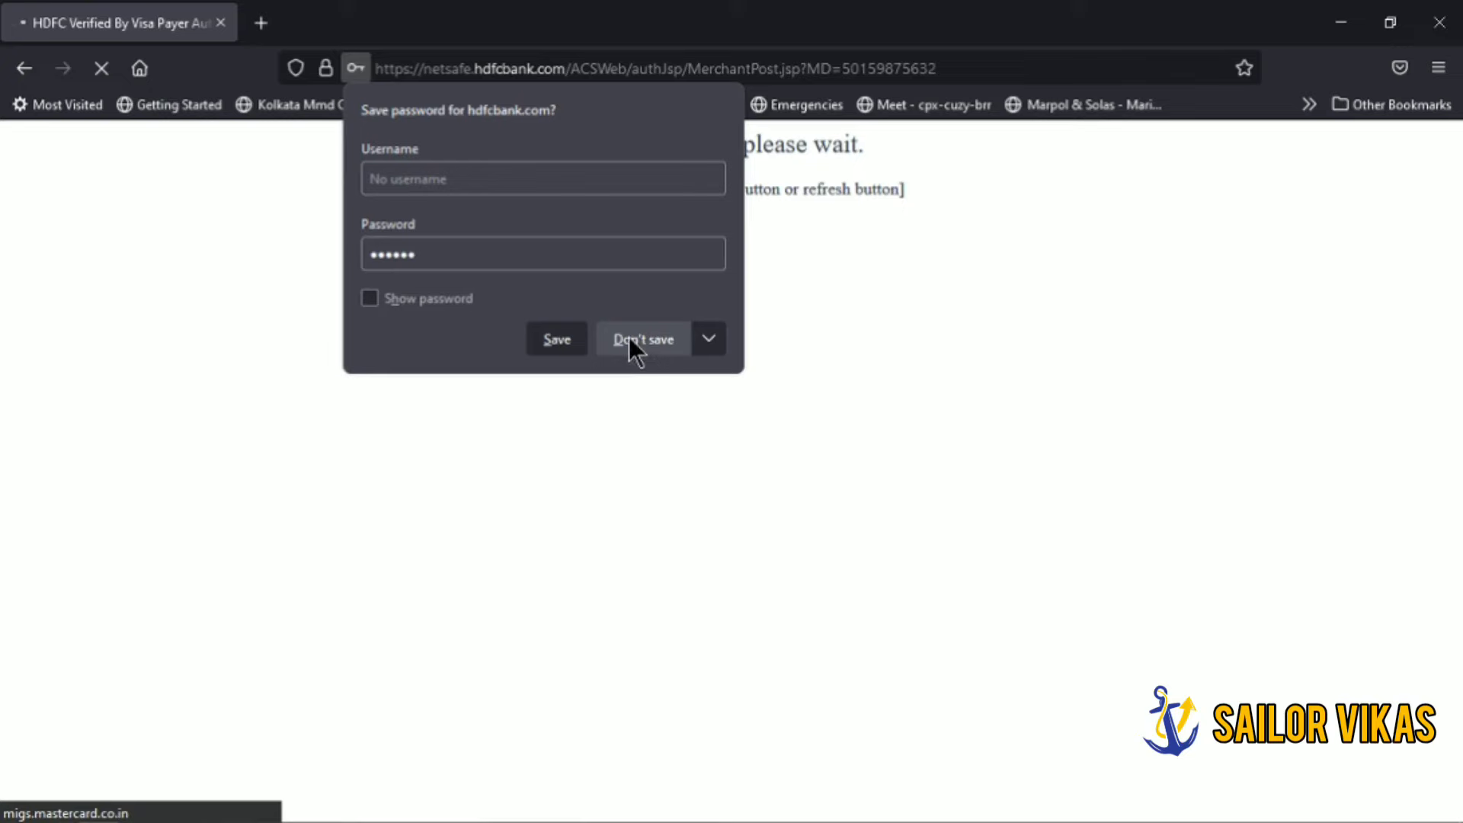
pyautogui.click(632, 343)
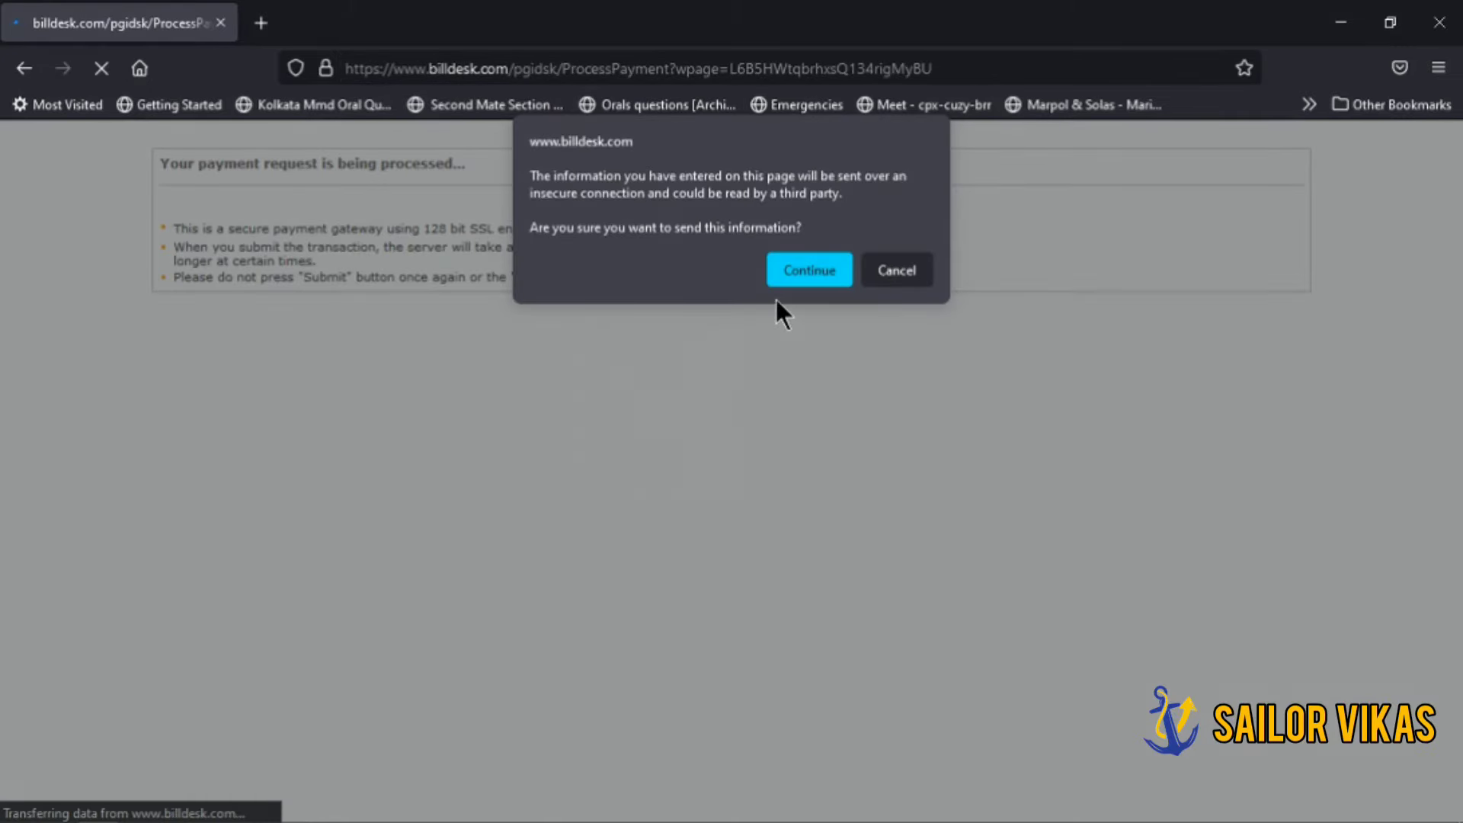
pyautogui.click(800, 276)
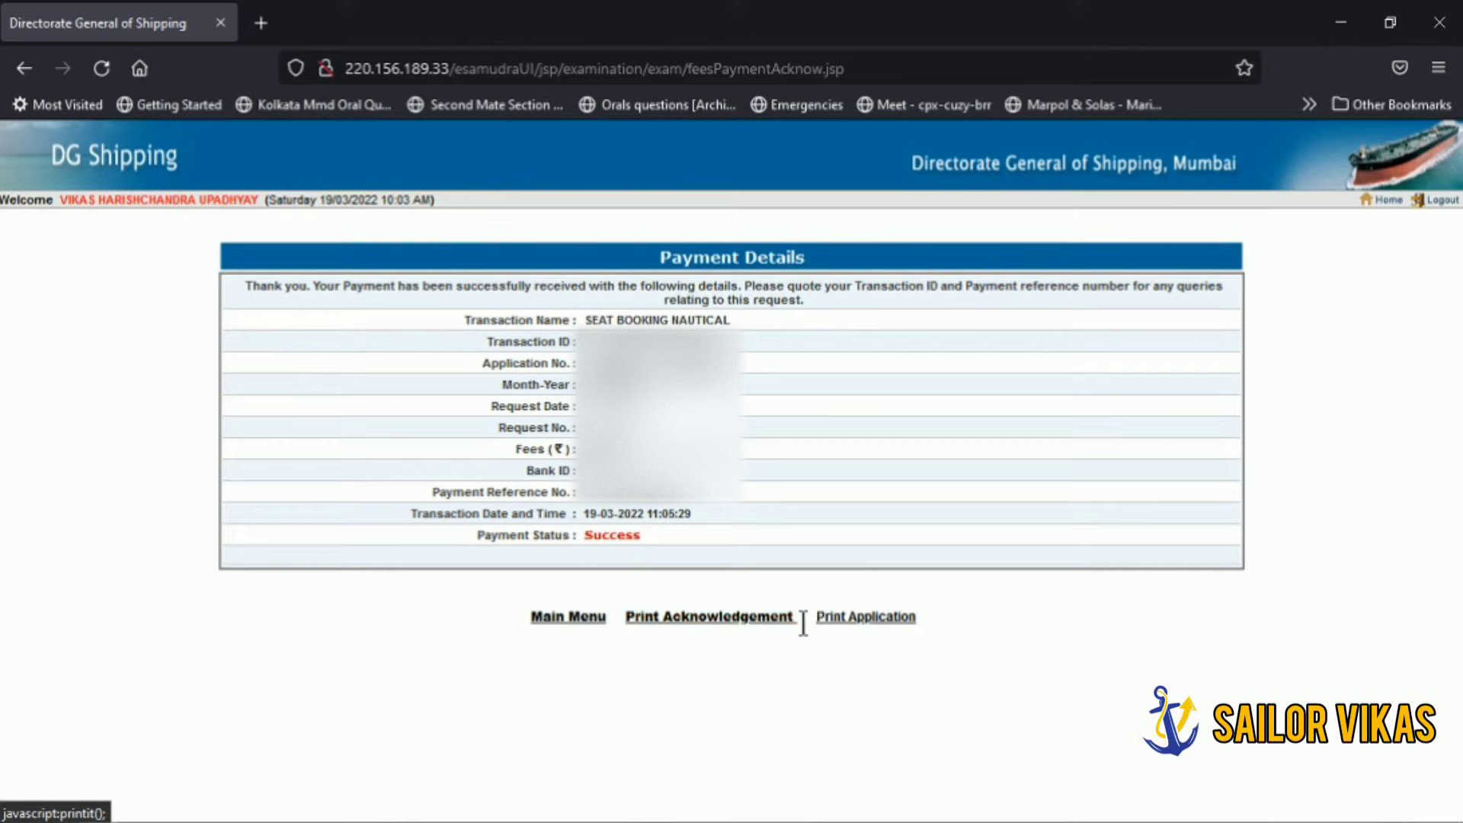
# Step: Open the paid Form15 Nautical application in a maximized window and scroll down to its Close and Print buttons
pyautogui.click(846, 621)
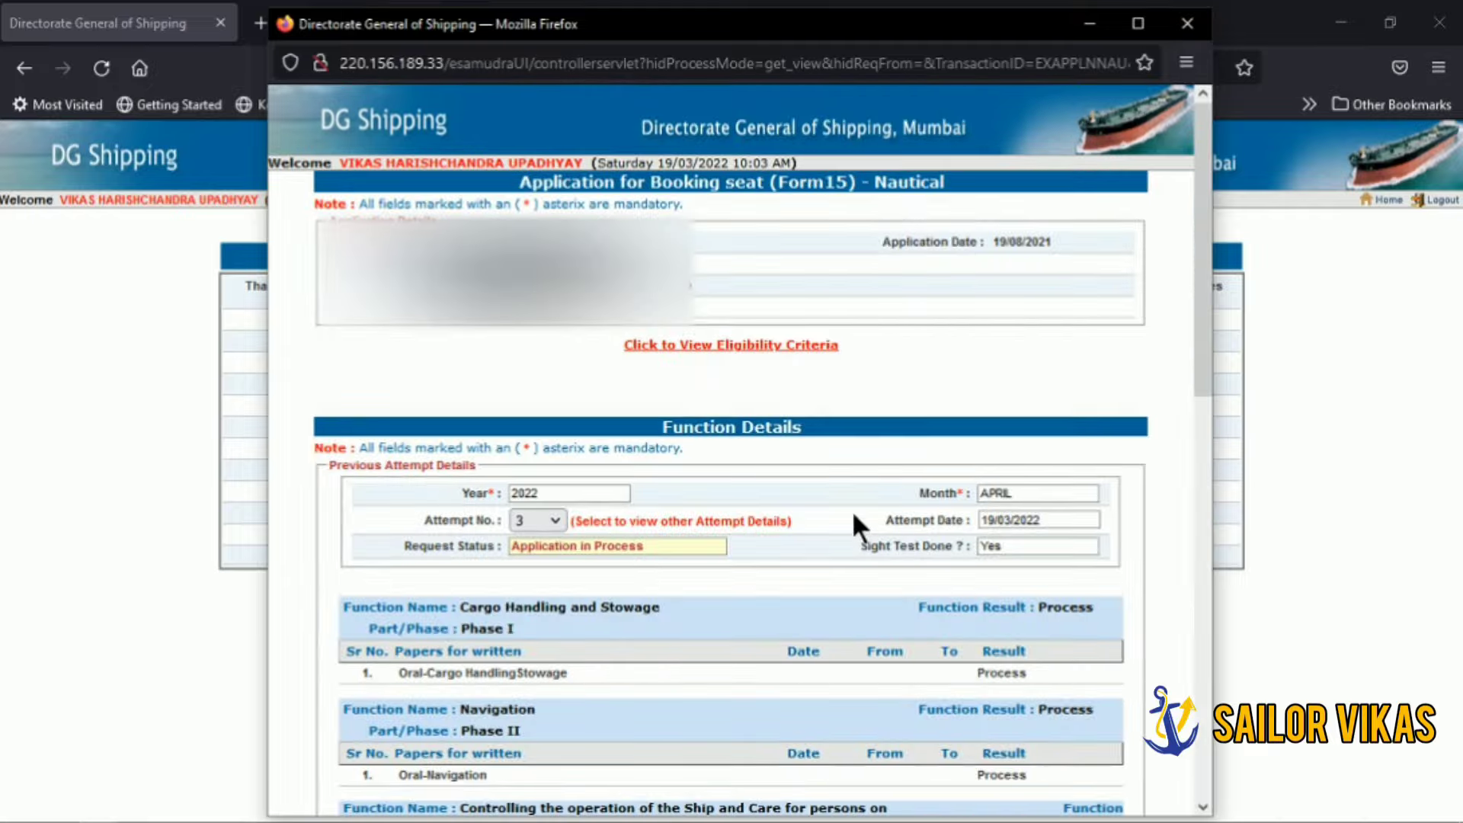
pyautogui.scroll(-10, 858, 496)
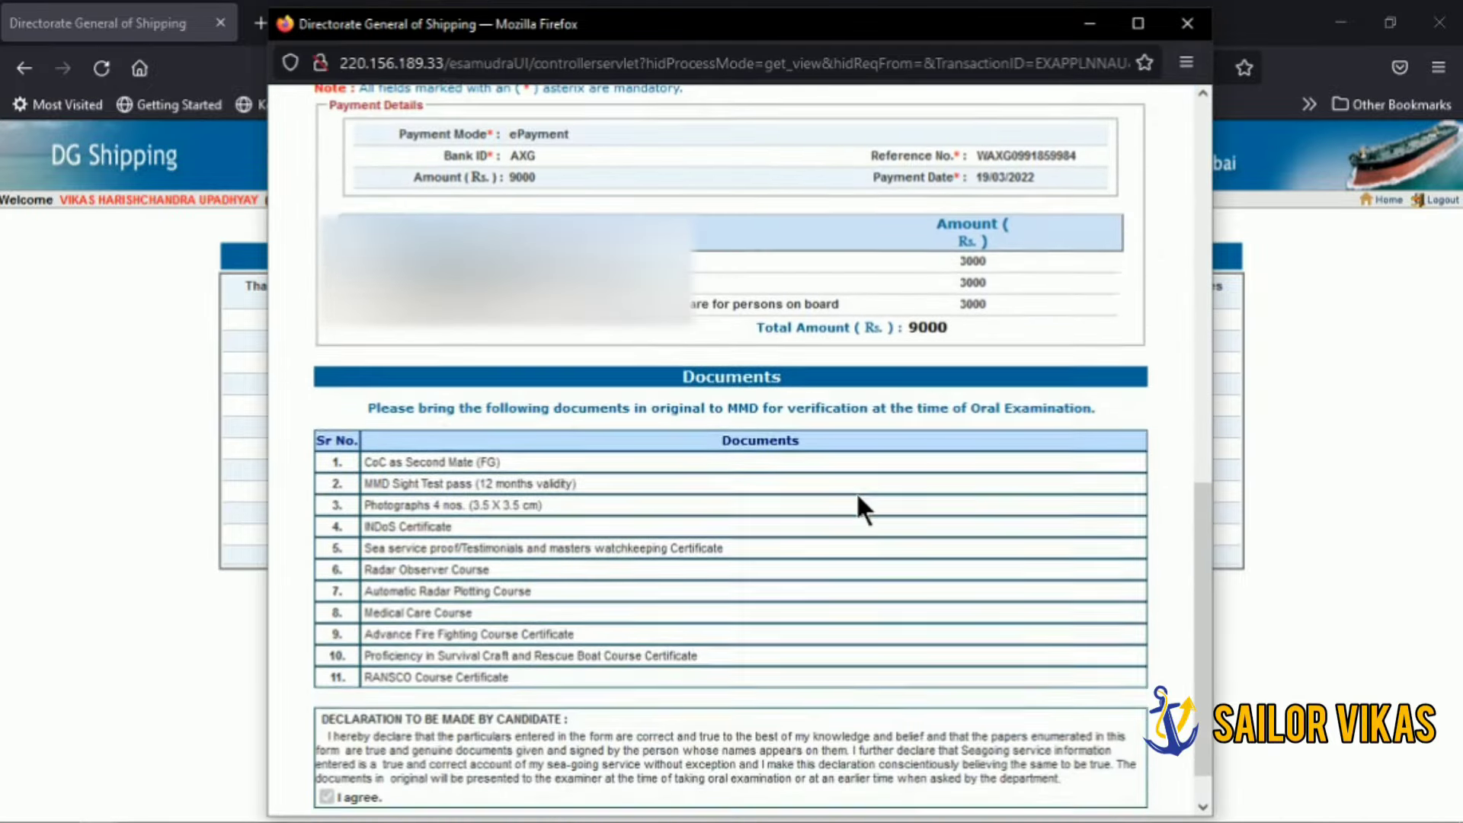
pyautogui.scroll(10, 858, 497)
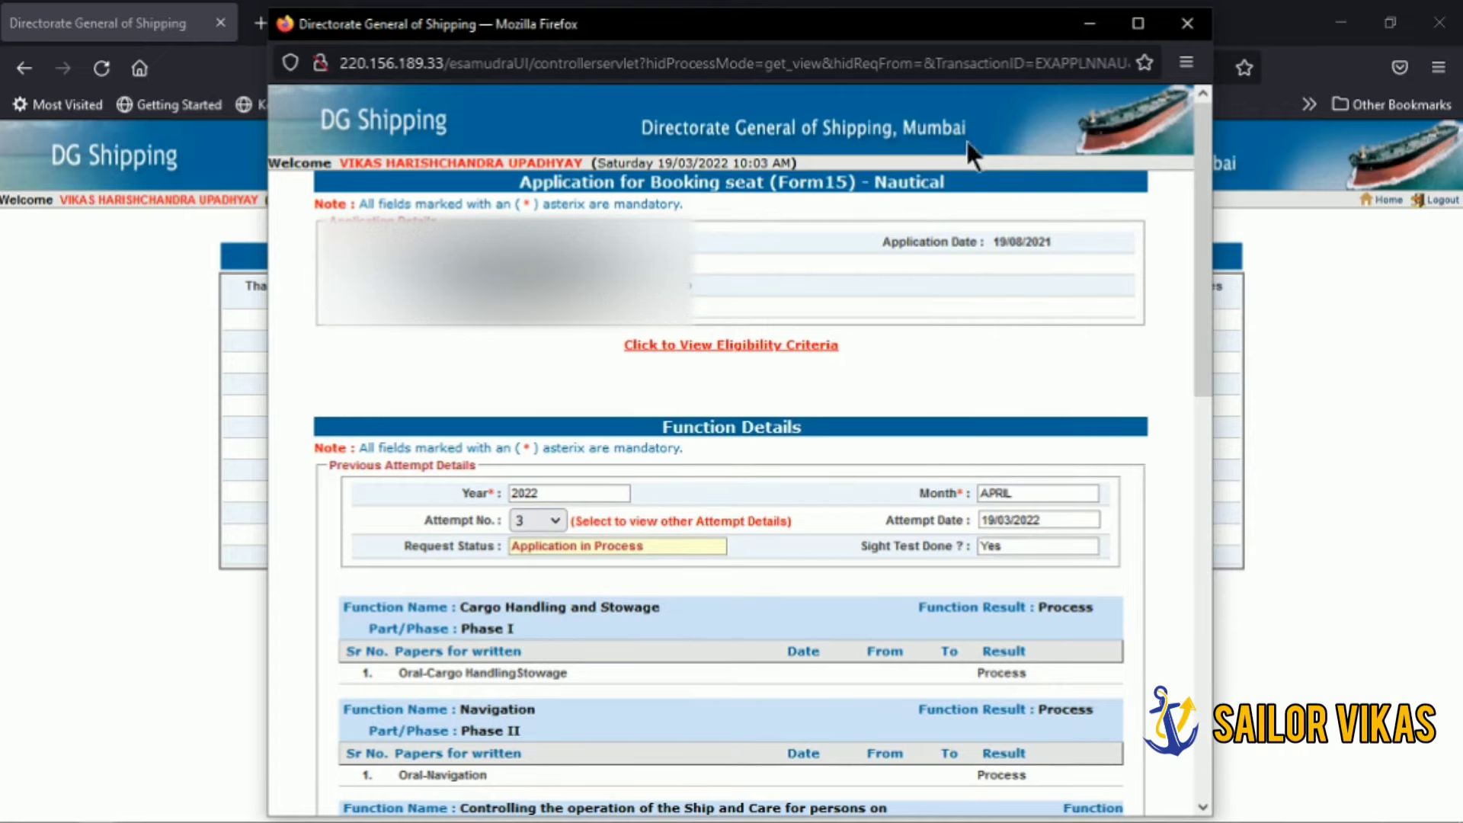
pyautogui.click(1140, 24)
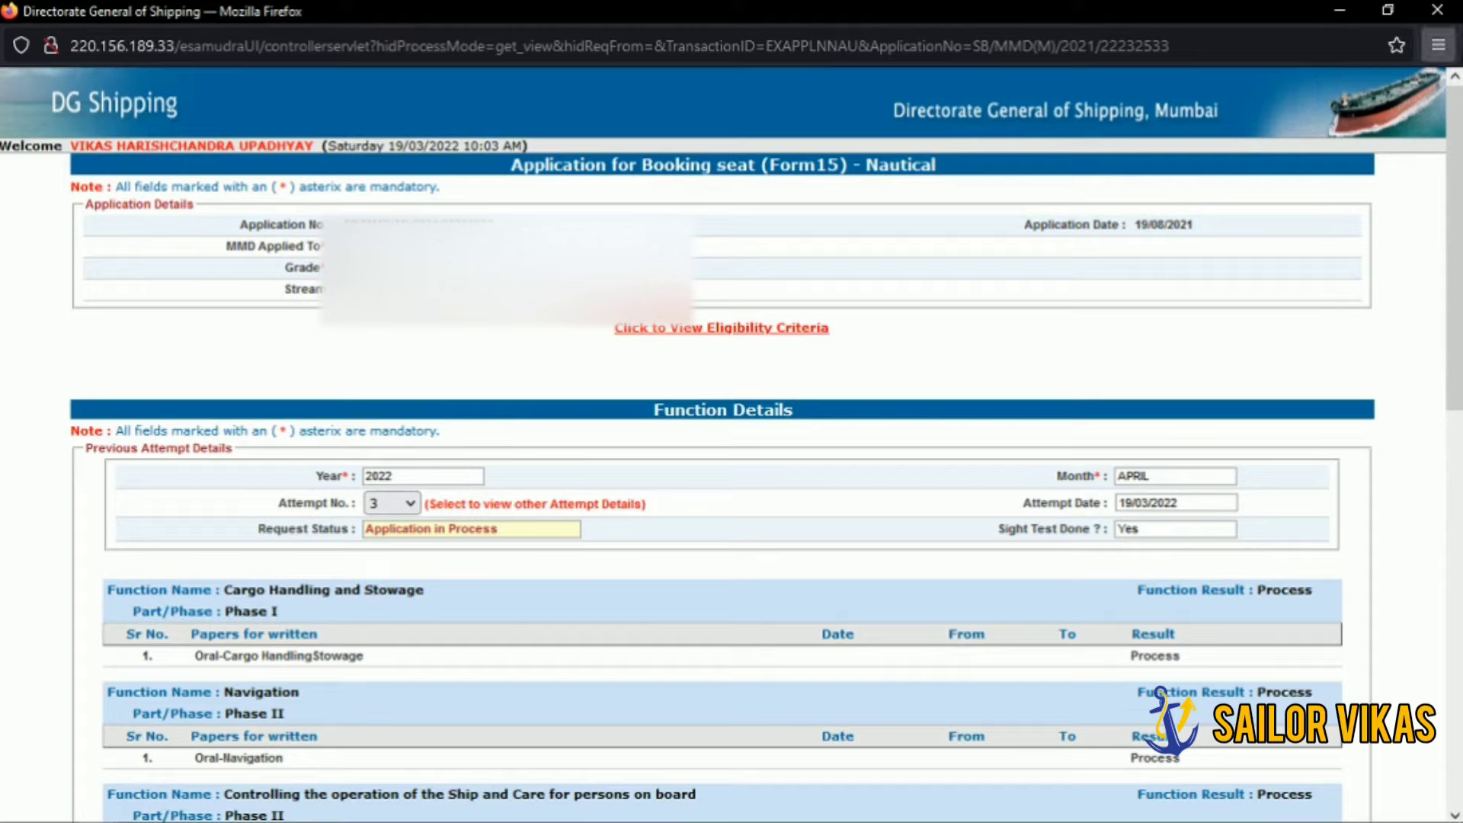
pyautogui.scroll(-2, 769, 384)
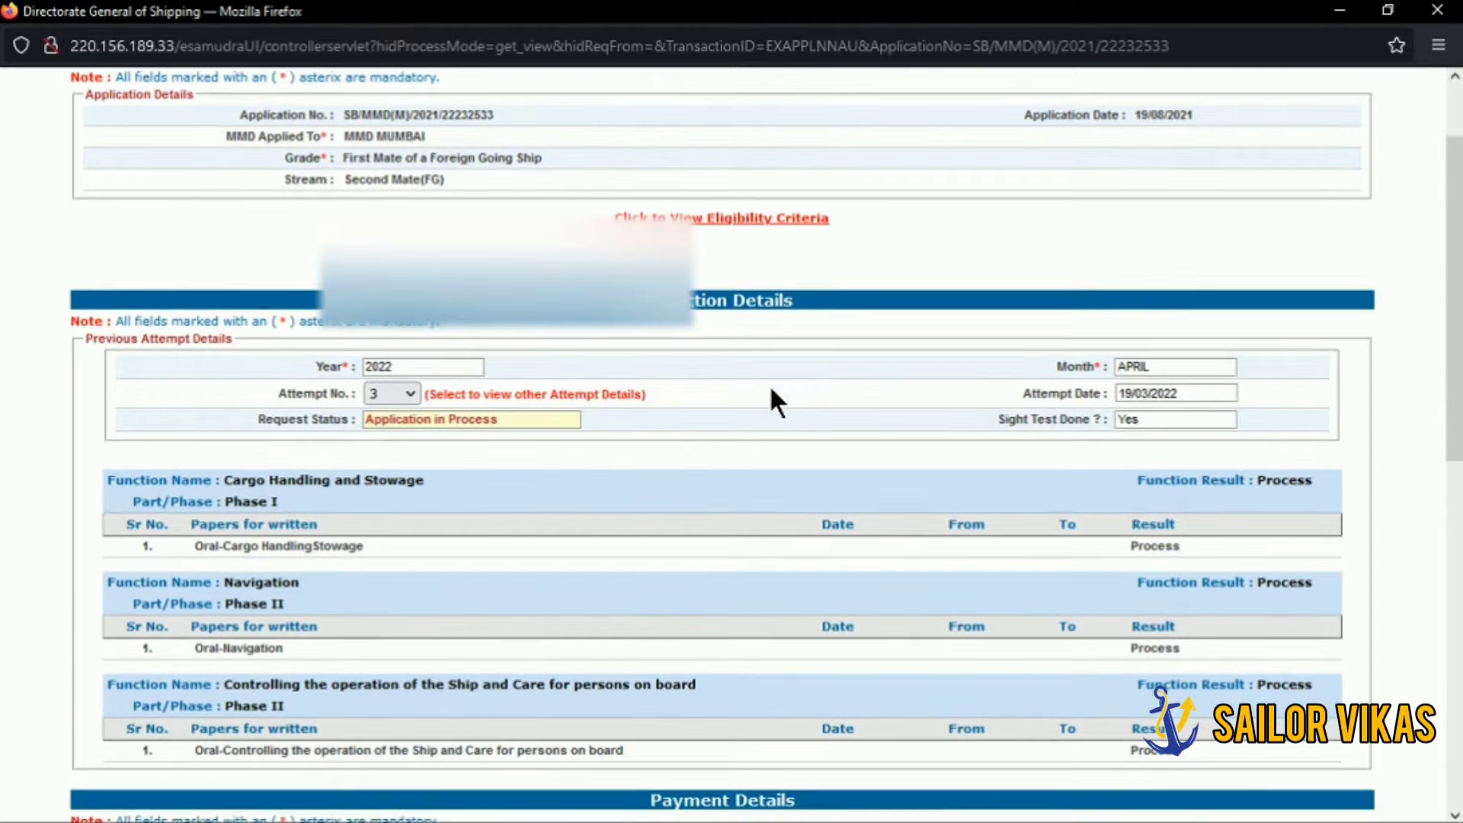
pyautogui.scroll(-8, 770, 384)
pyautogui.scroll(-1, 766, 378)
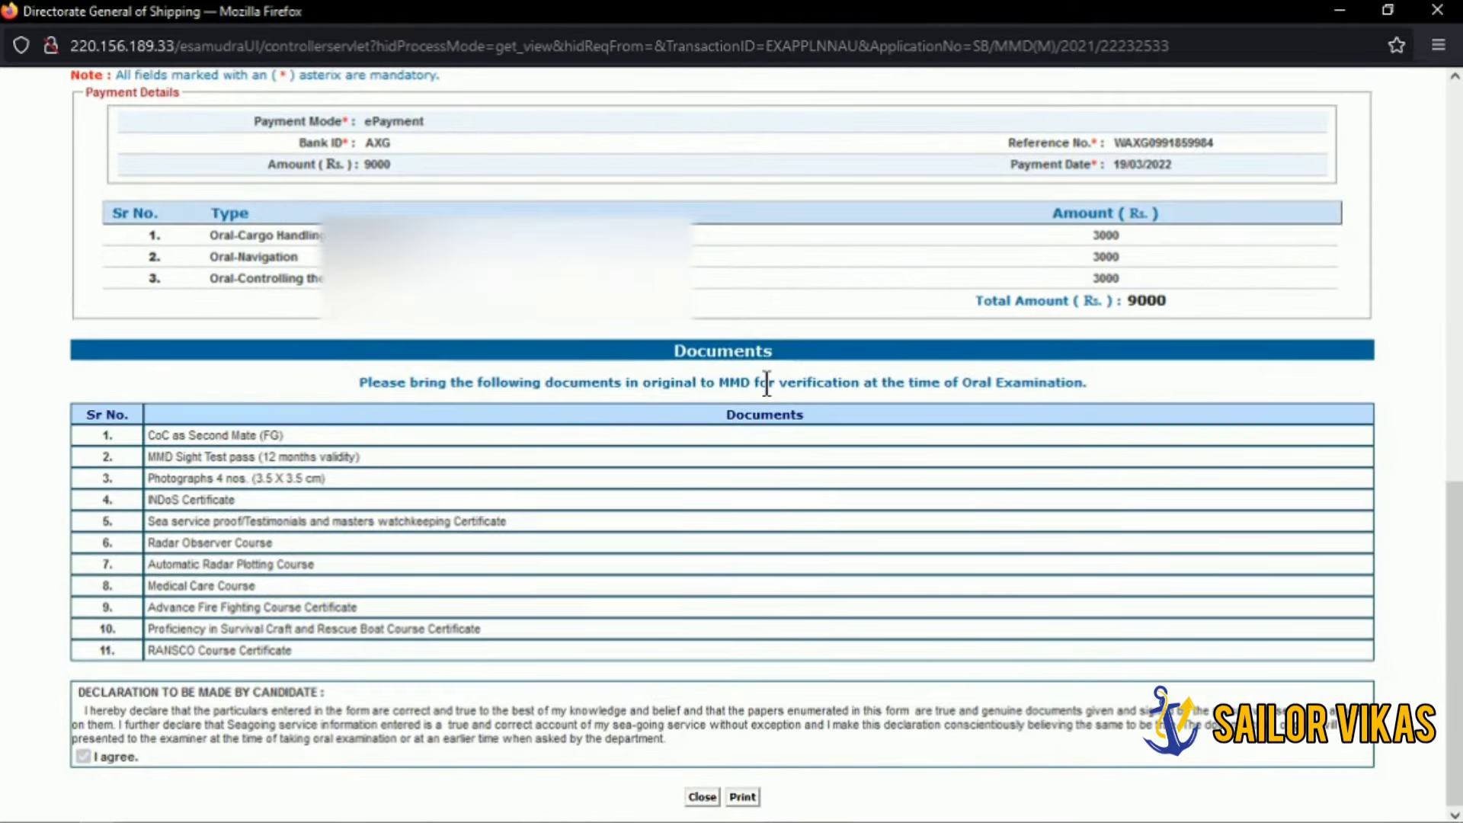
# Step: Print the Form15 application to Adobe PDF, saving it on the Desktop as 'Directorate General of Shipping'
pyautogui.click(745, 797)
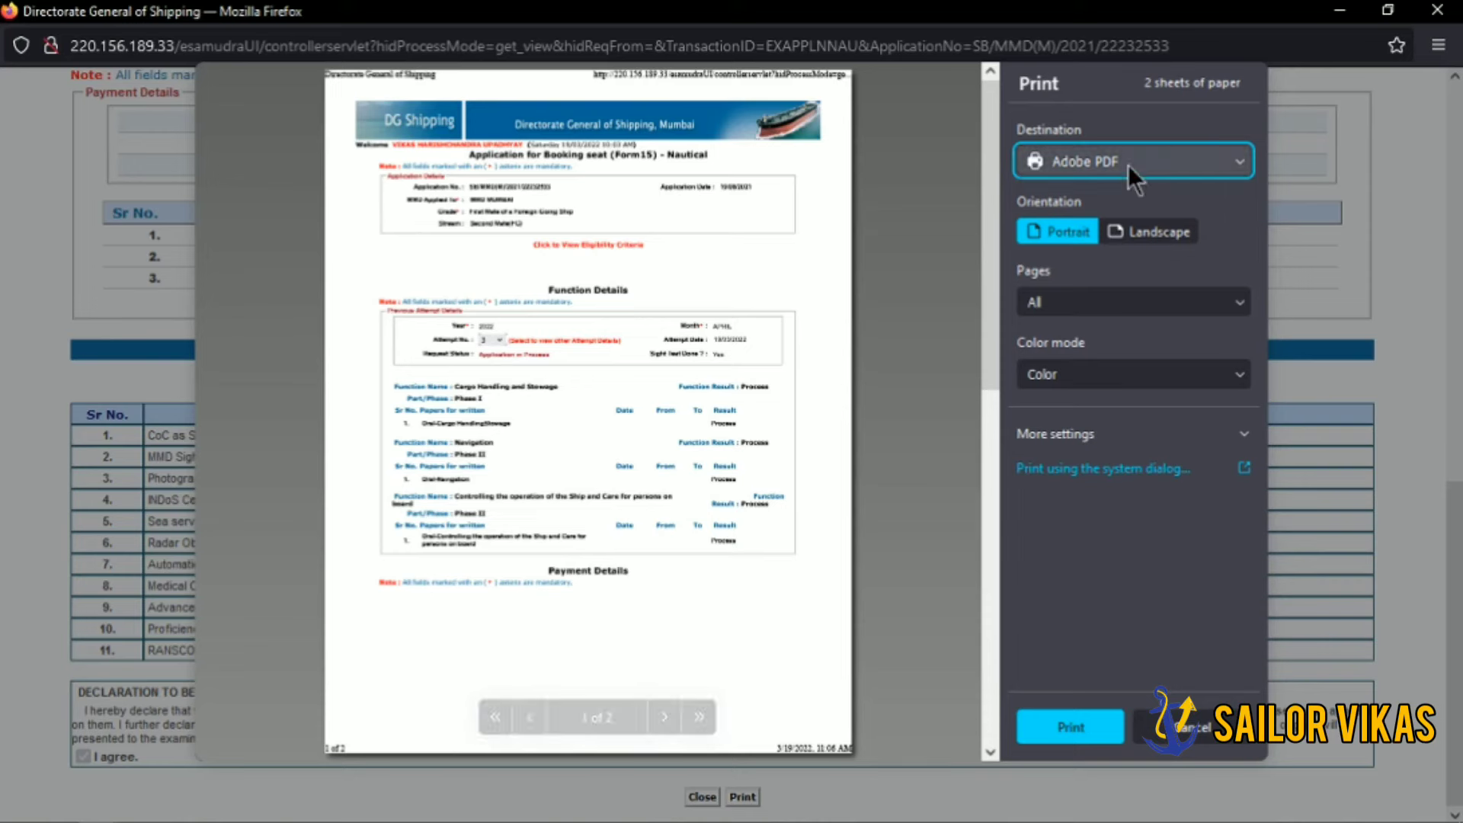
pyautogui.click(1135, 156)
pyautogui.click(1135, 156)
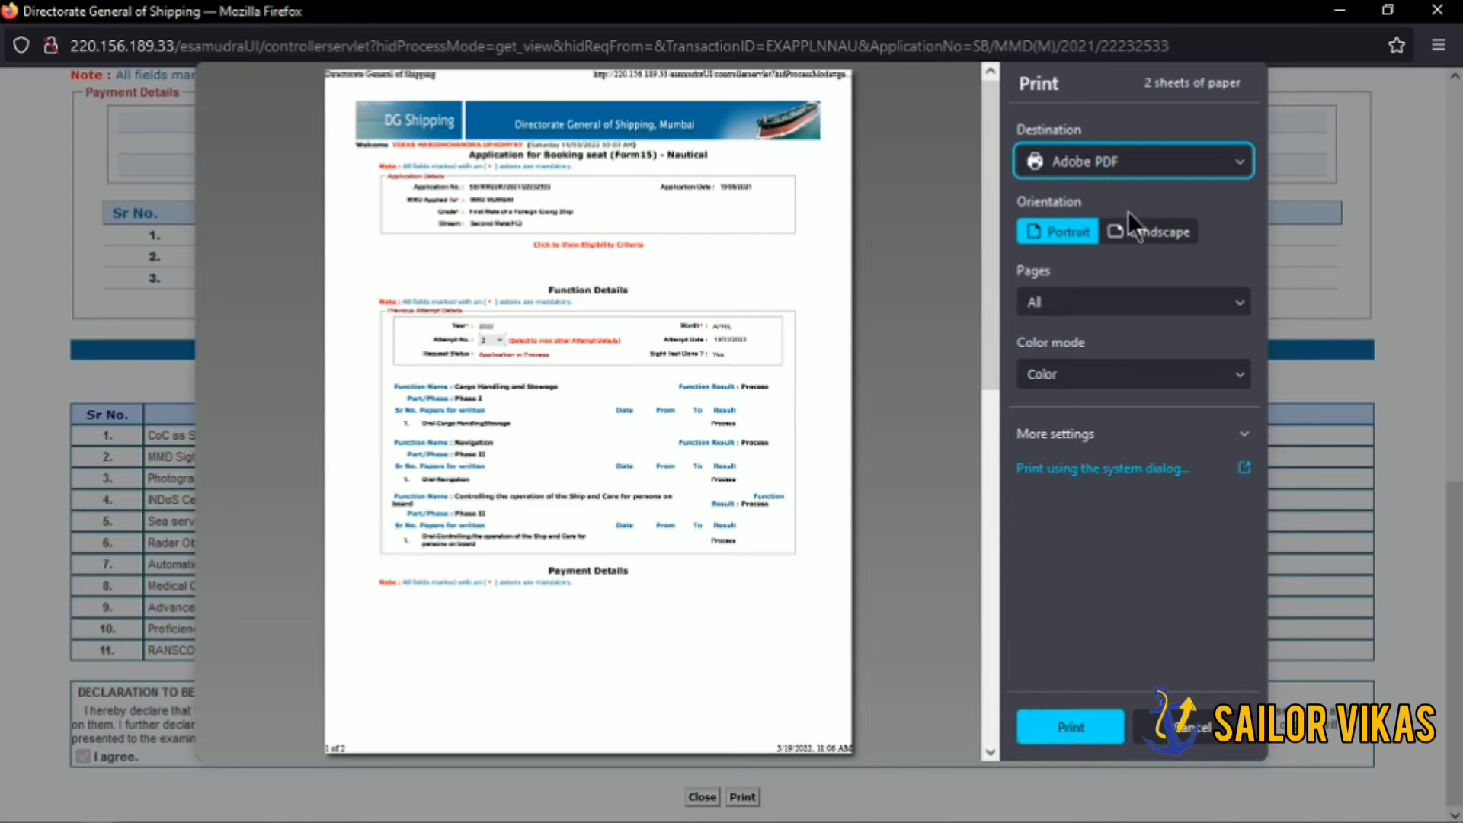
pyautogui.click(1081, 733)
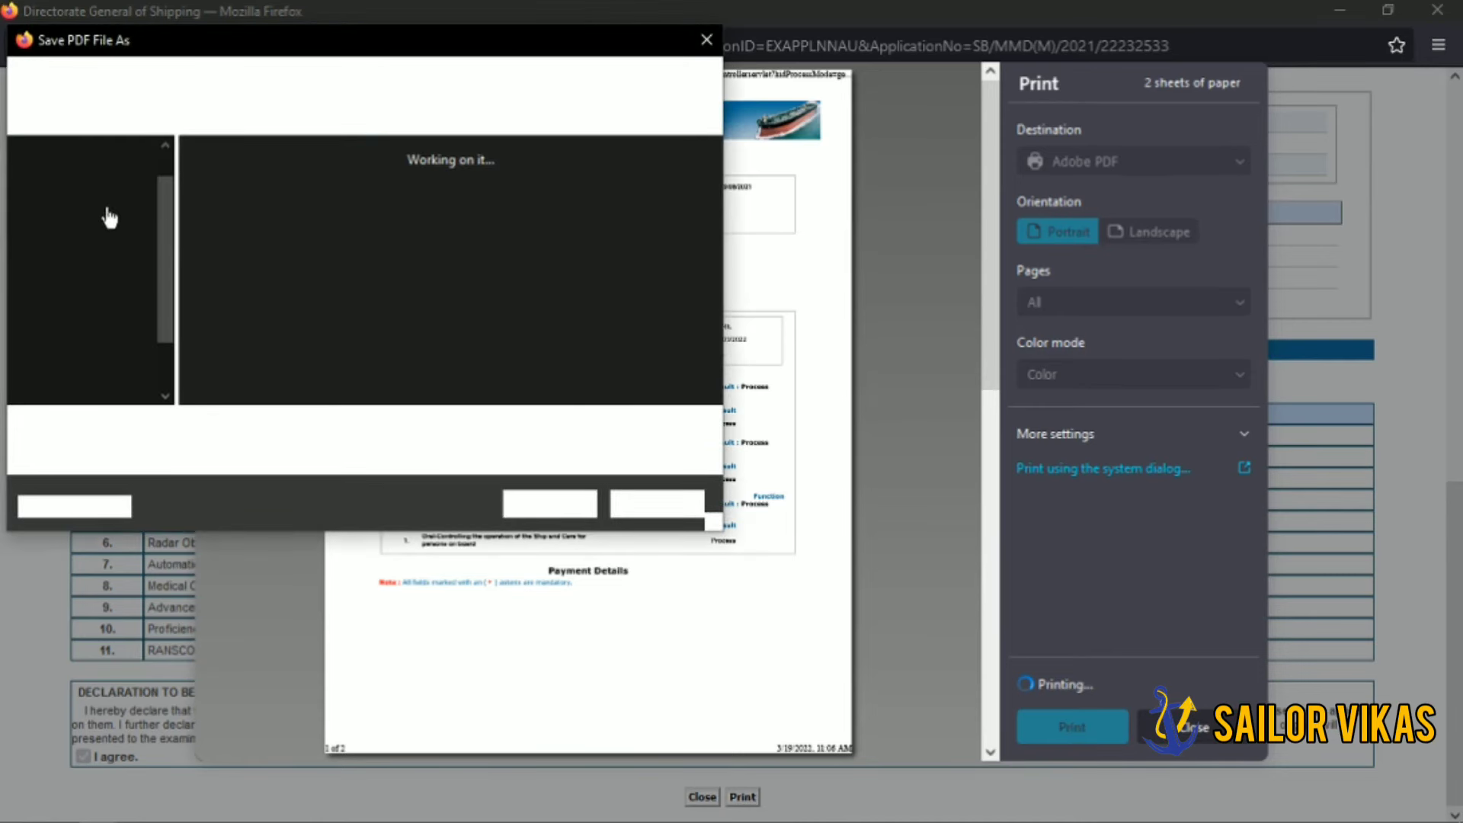
pyautogui.click(113, 204)
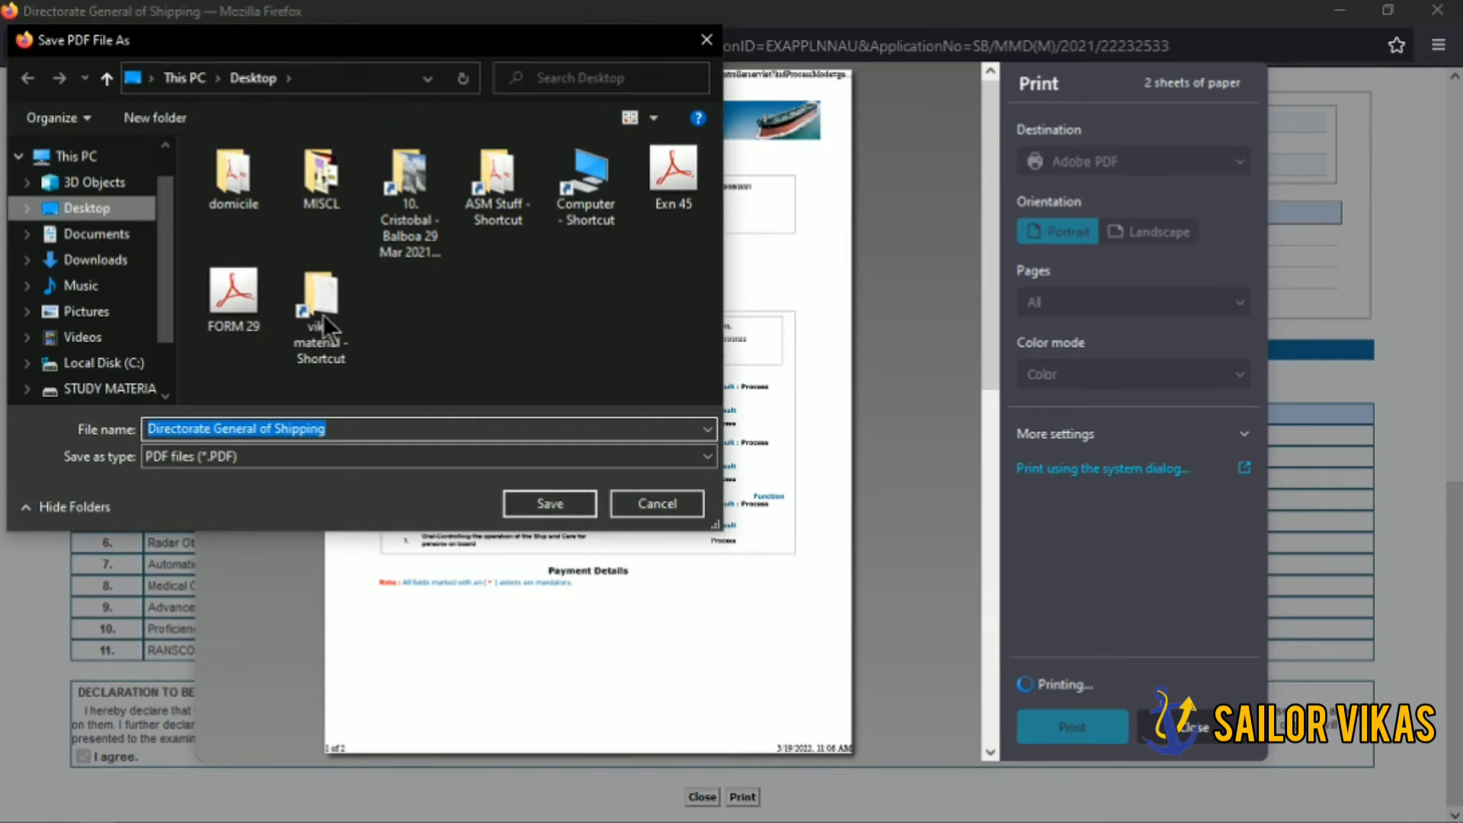
pyautogui.click(553, 501)
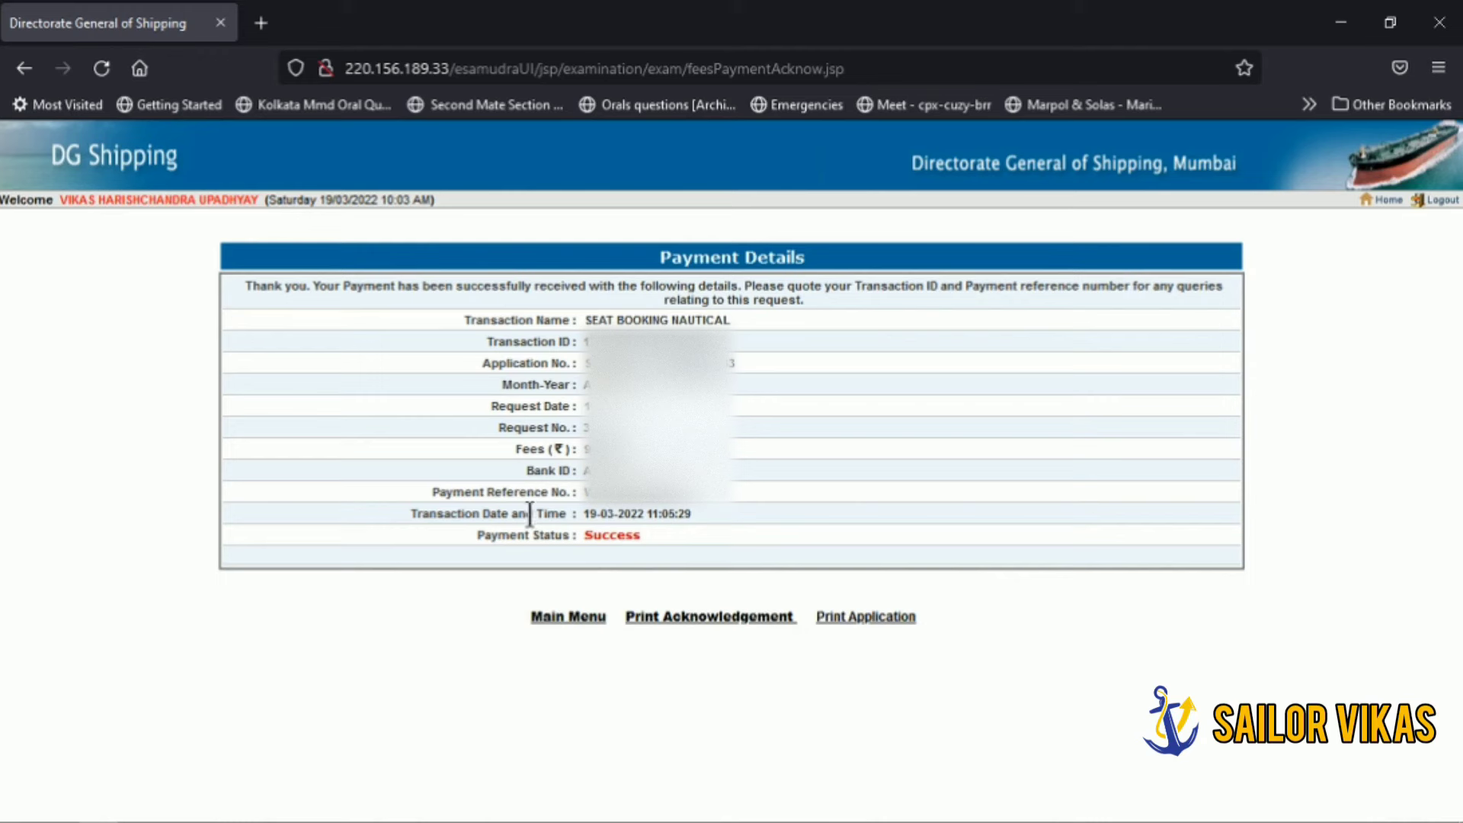
# Step: Paste the payment success screenshot onto a new Paint canvas
pyautogui.moveTo(397, 816)
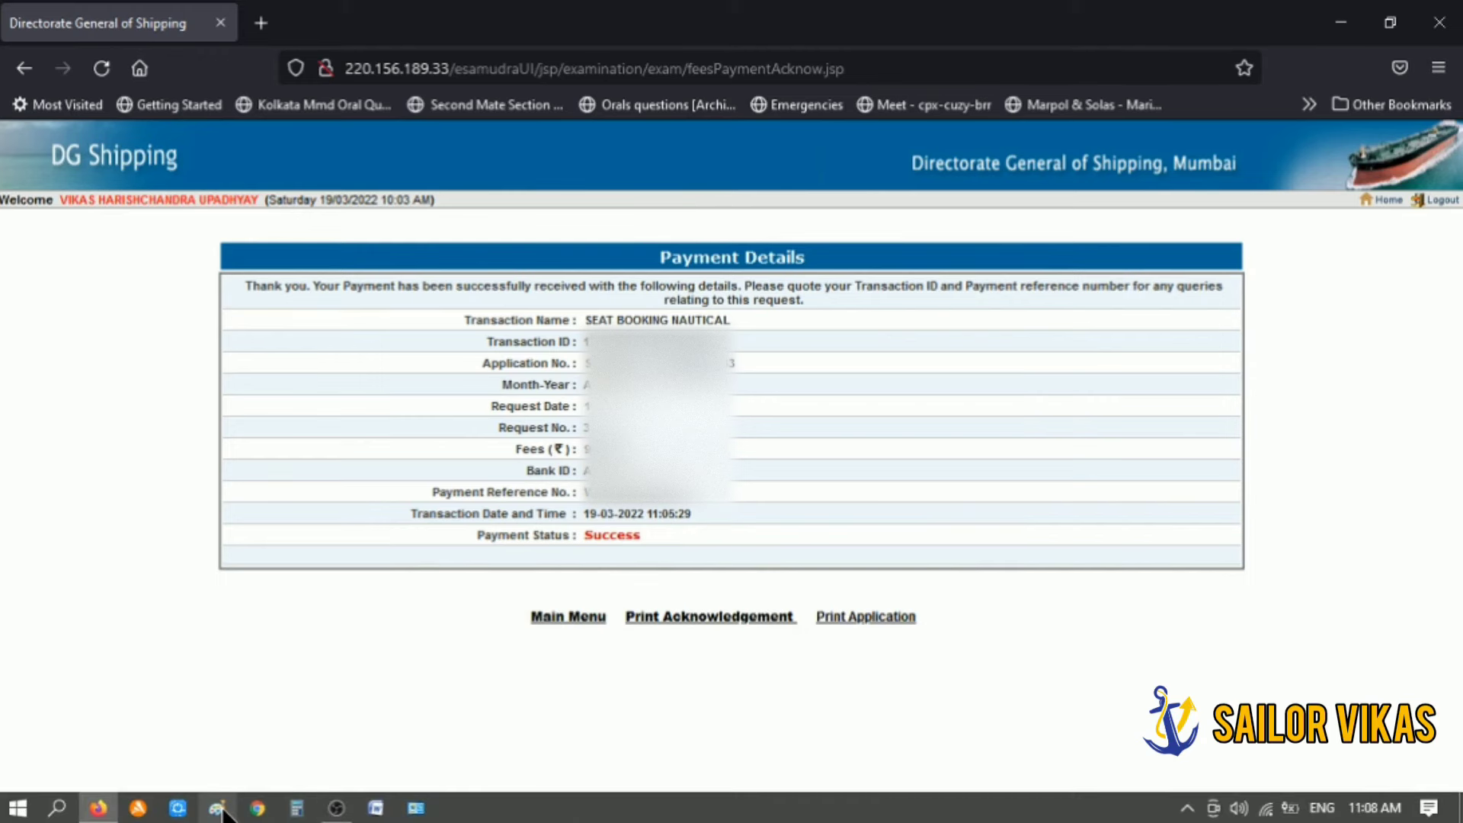
pyautogui.click(218, 810)
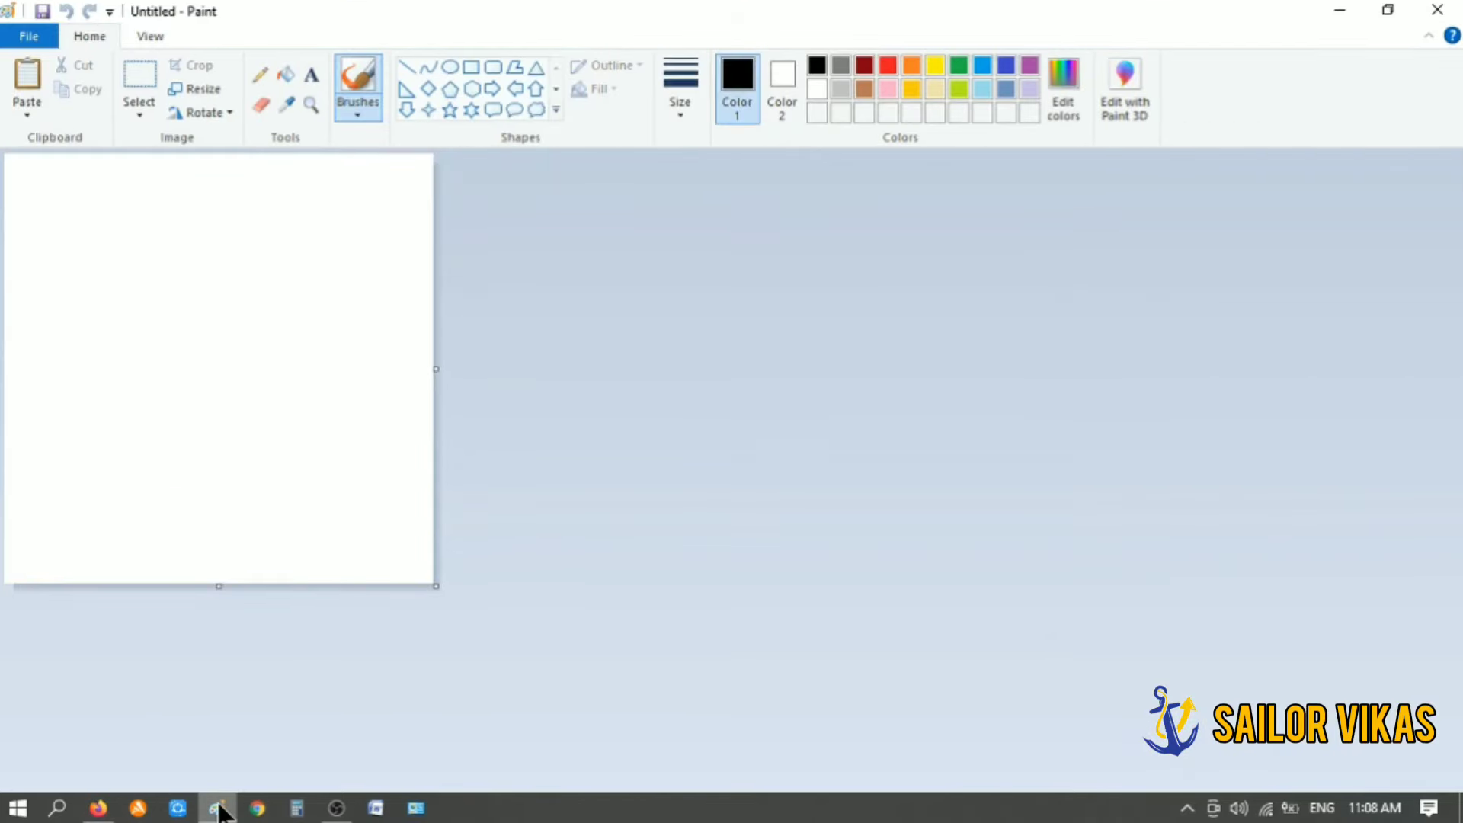
pyautogui.hotkey('ctrl', 'v')
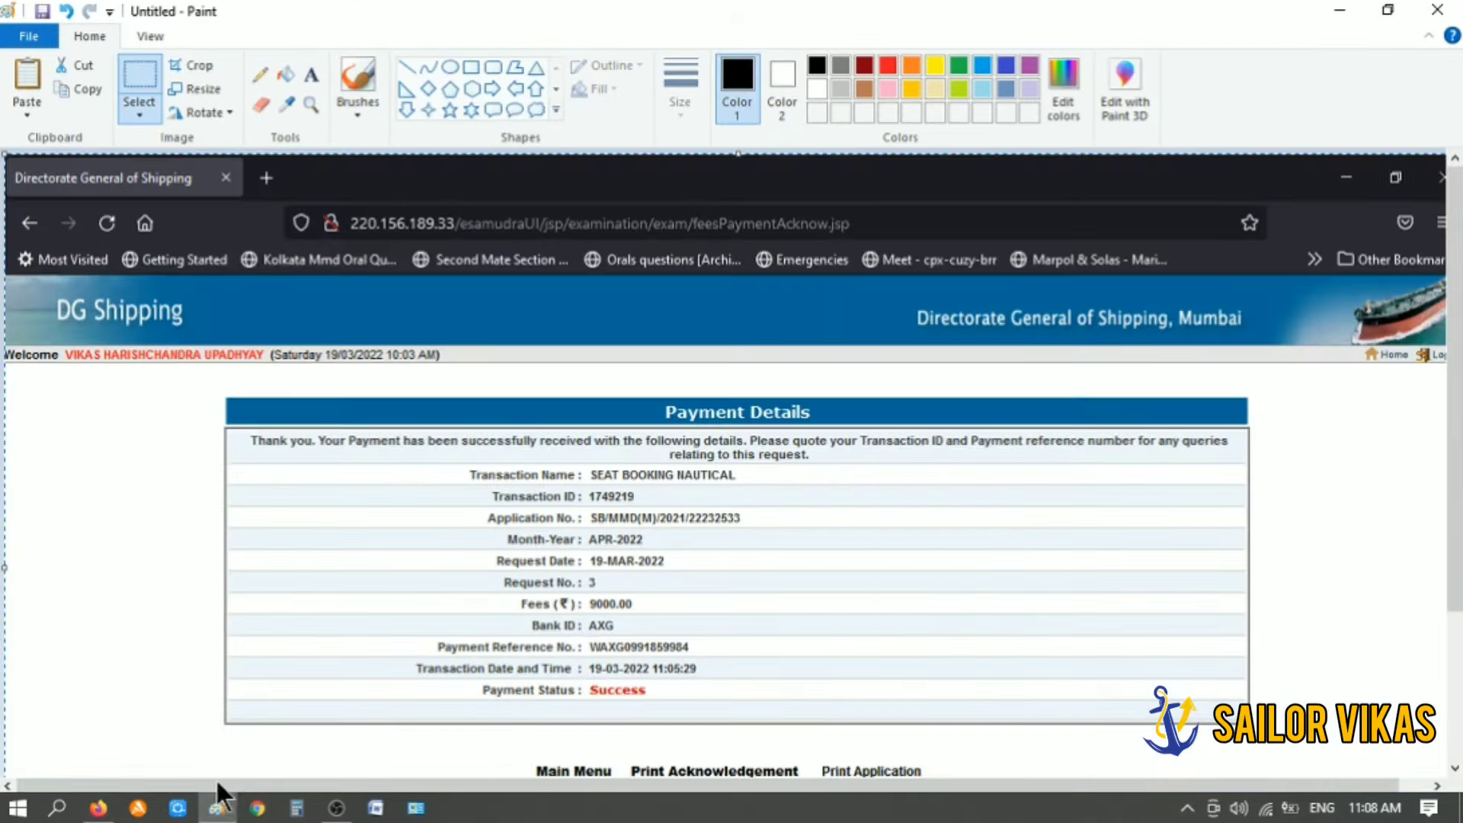
pyautogui.scroll(-2, 606, 526)
pyautogui.click(605, 523)
pyautogui.scroll(2, 604, 519)
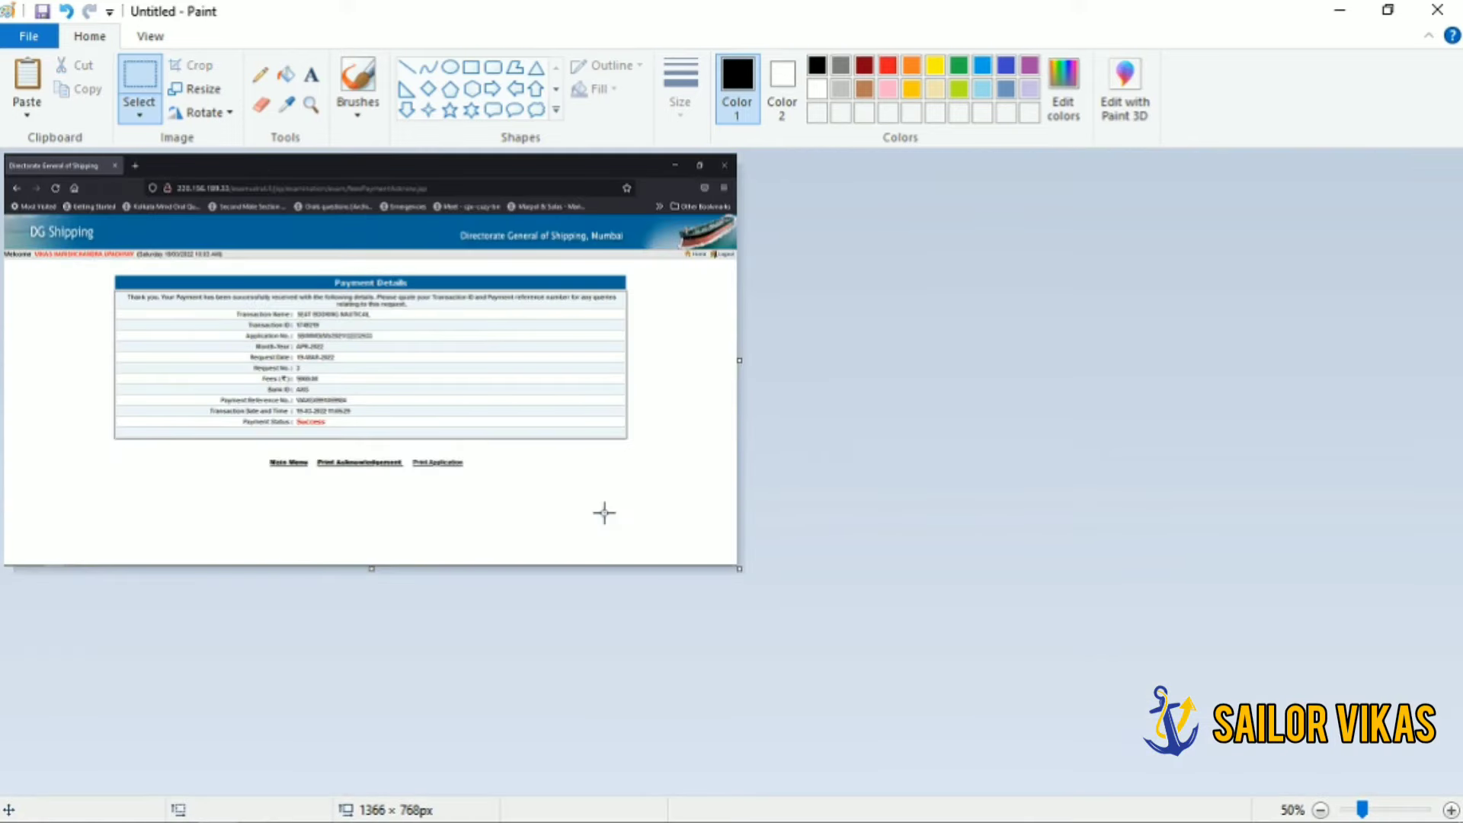
pyautogui.scroll(-1, 604, 507)
# Step: Save the image to the Desktop as PNG 'ORALS - PAYMENT SUCCESS' and close Paint
pyautogui.click(14, 32)
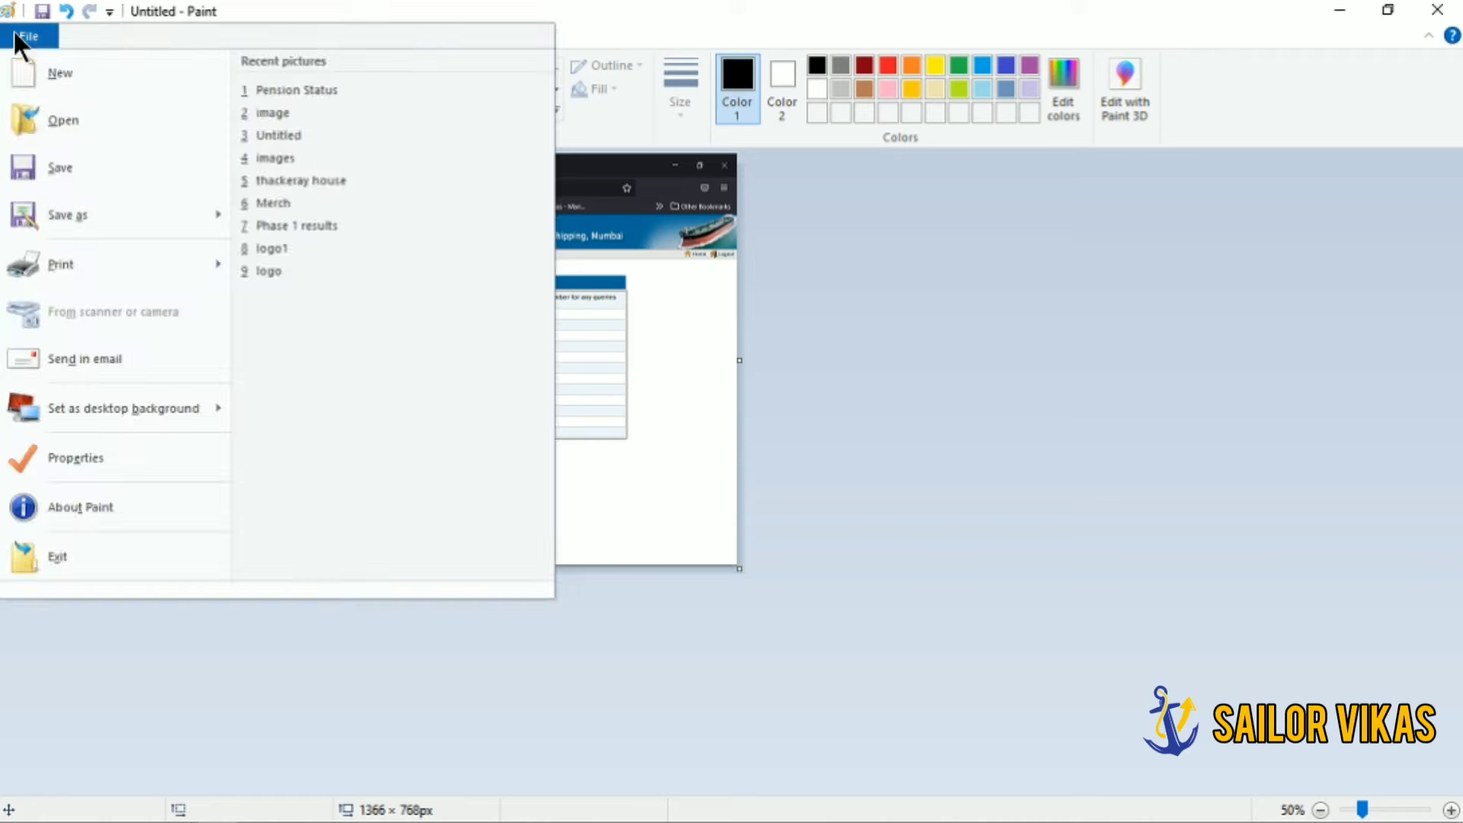
pyautogui.click(85, 212)
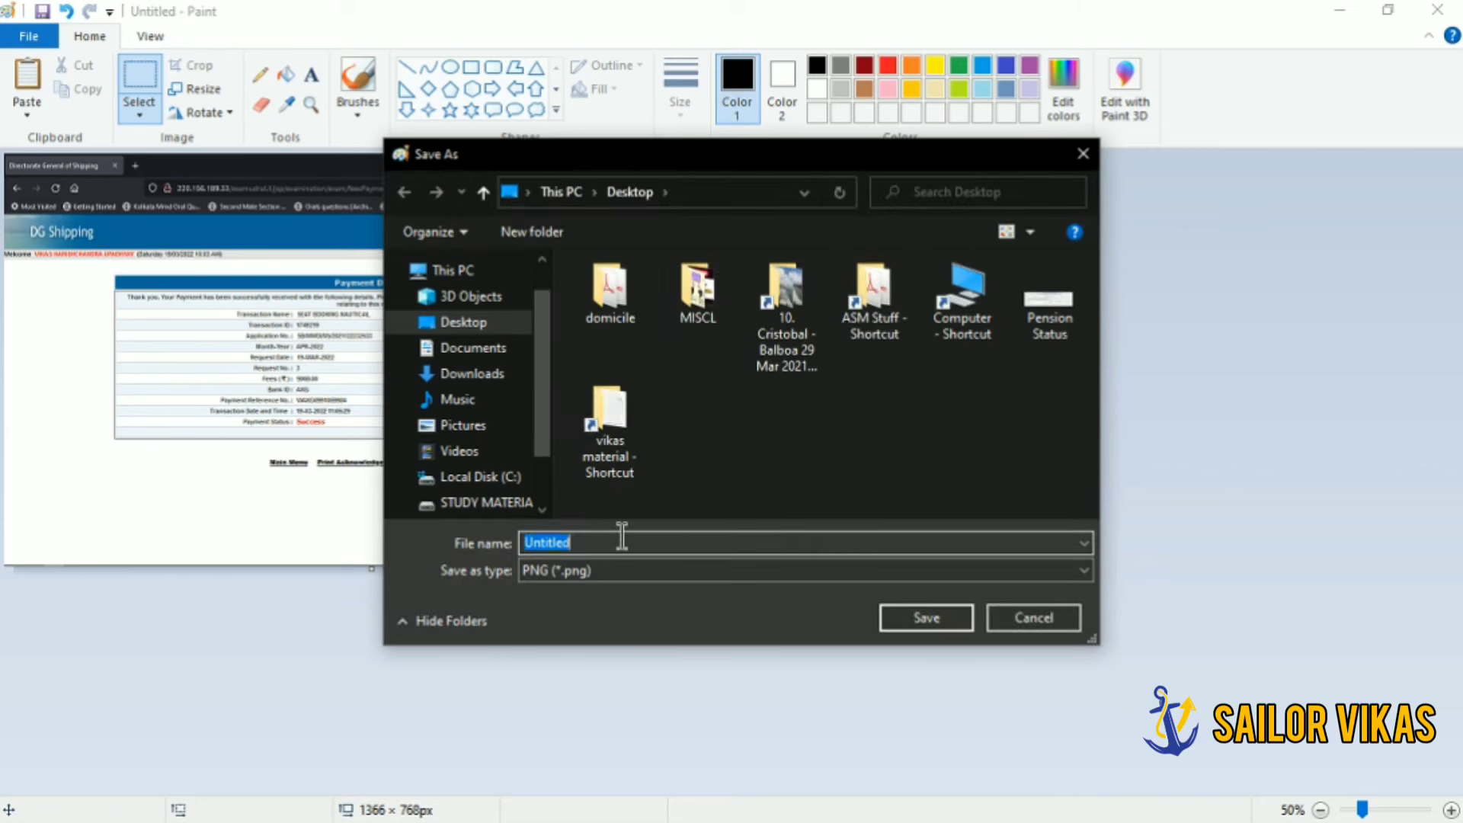
pyautogui.write('ORALS - PAYMENT SUCCESS')
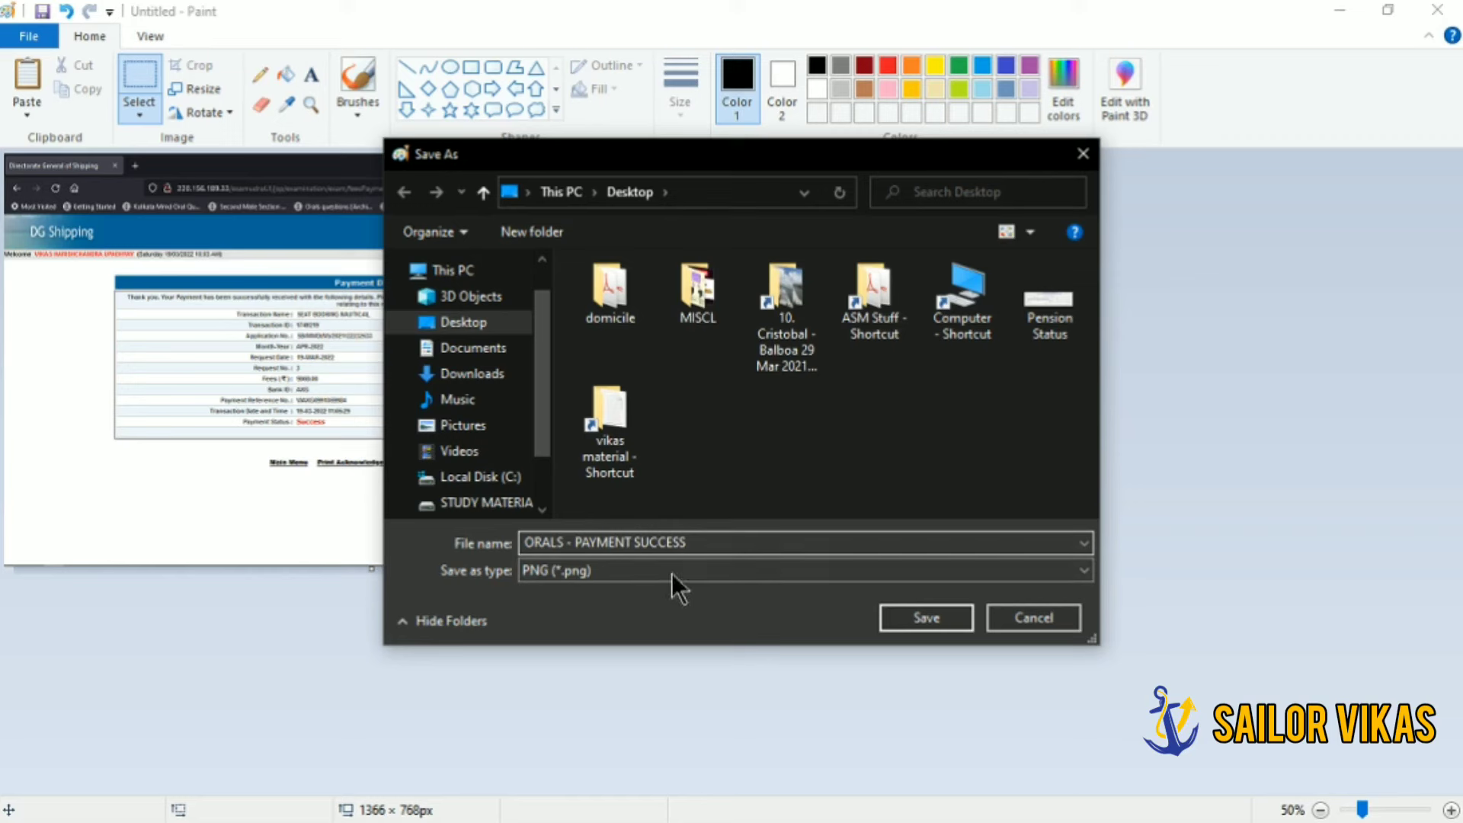
pyautogui.click(908, 620)
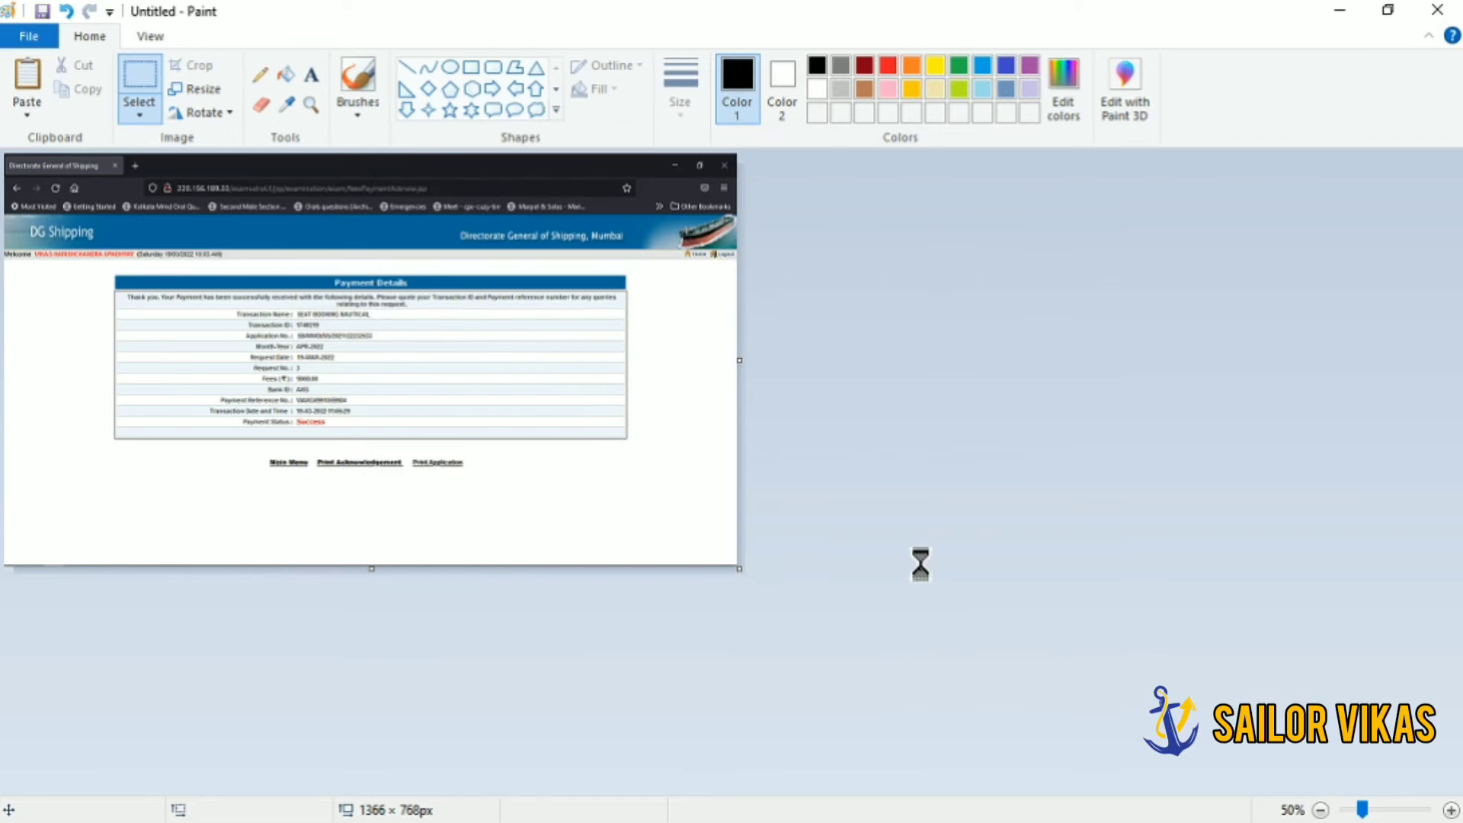
pyautogui.click(1436, 10)
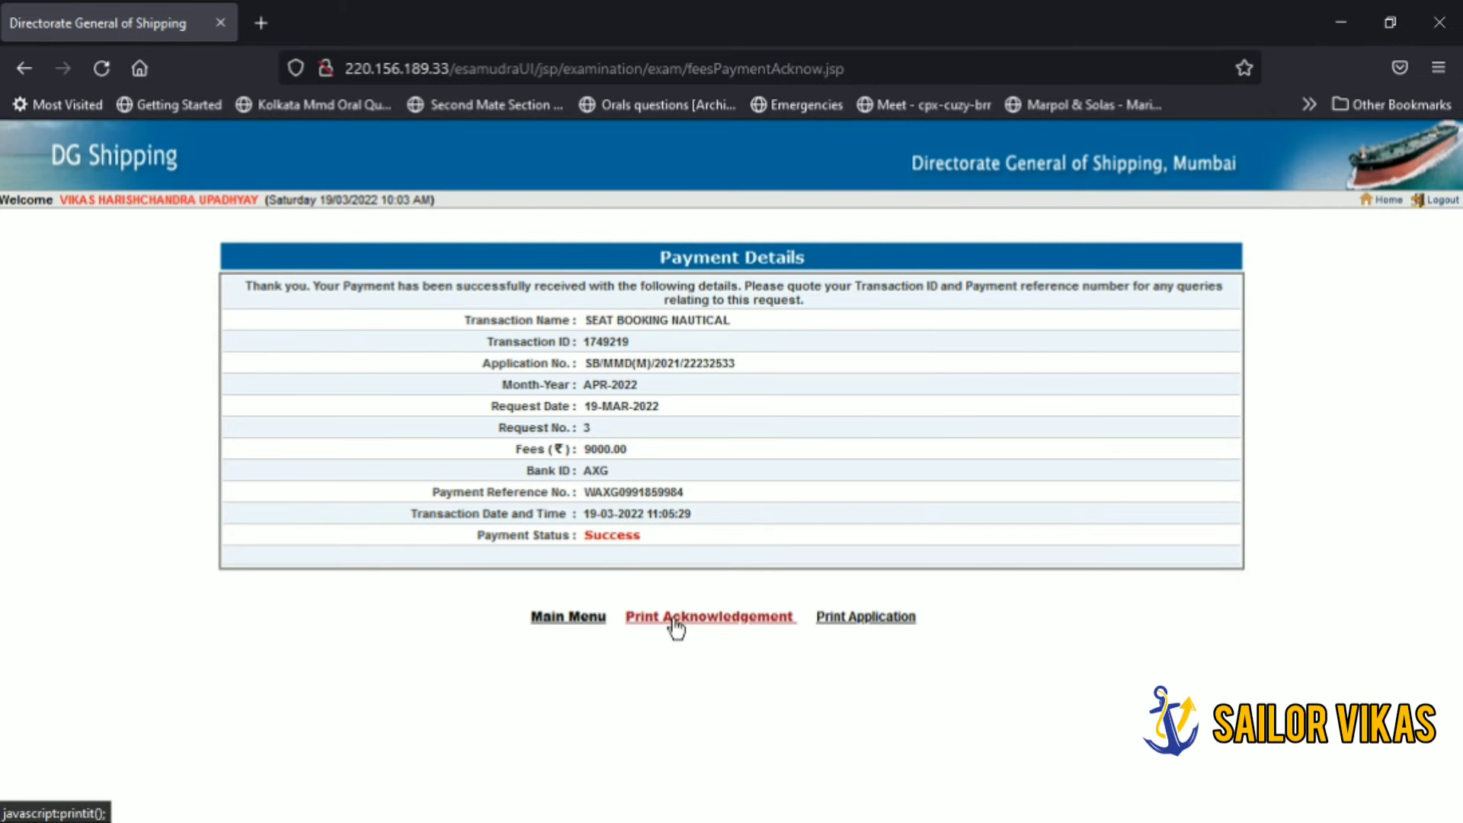
# Step: Print the payment acknowledgement to Adobe PDF, saving it on the Desktop as 'PAYMENT SUCCESS'
pyautogui.click(676, 619)
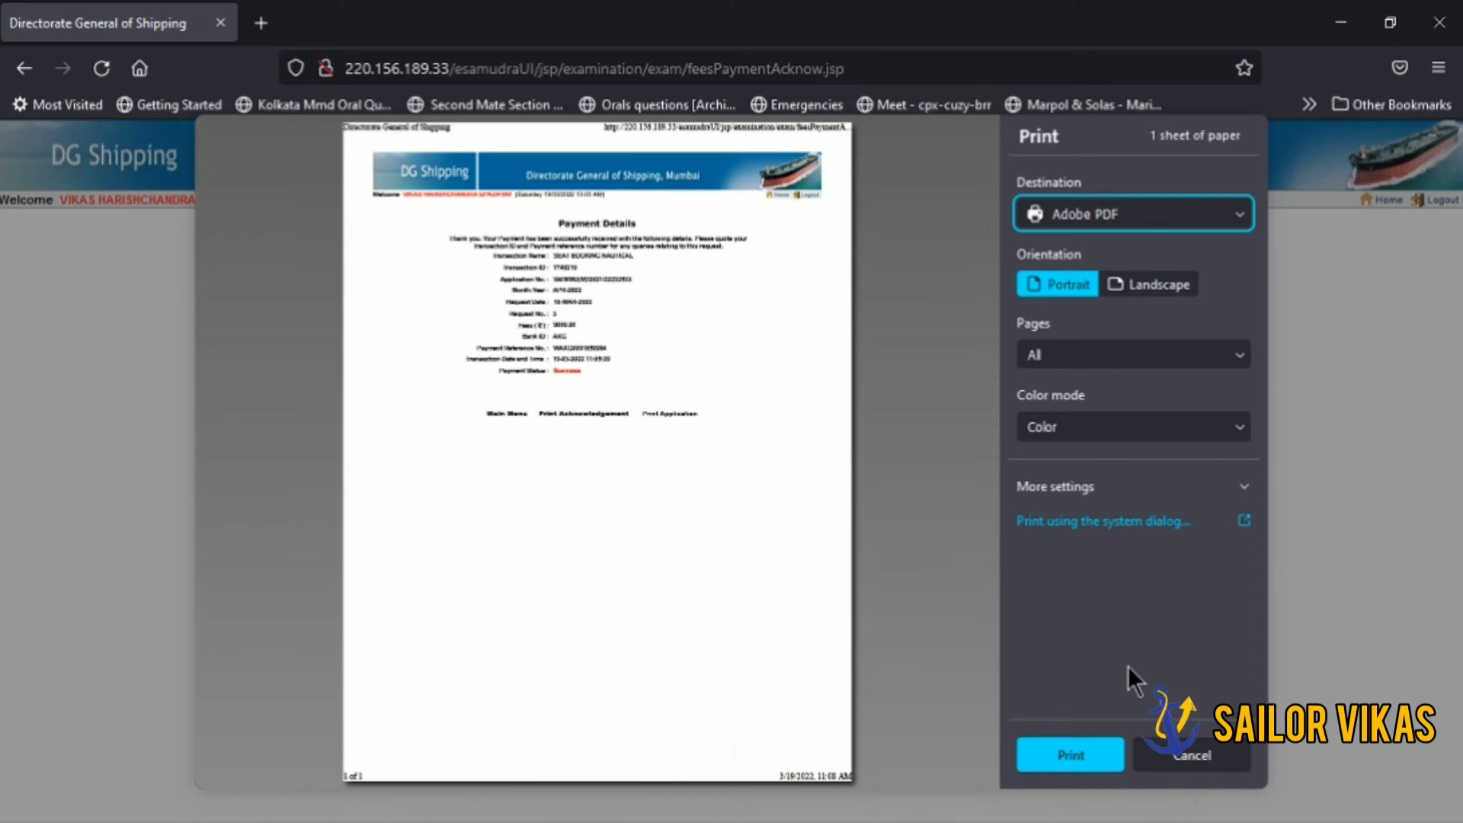
pyautogui.click(1073, 756)
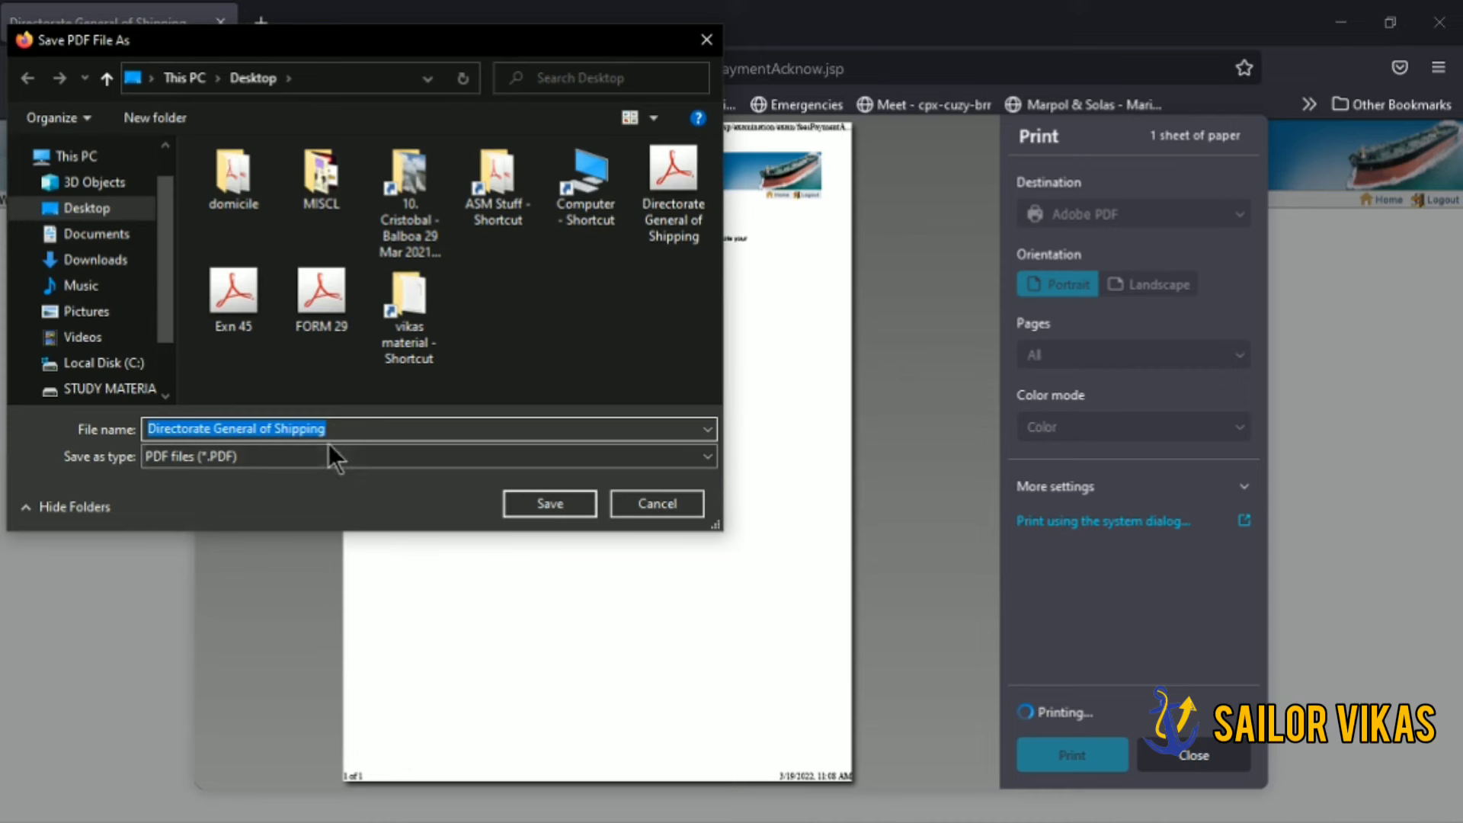
pyautogui.write('PAYMENT SUCCE')
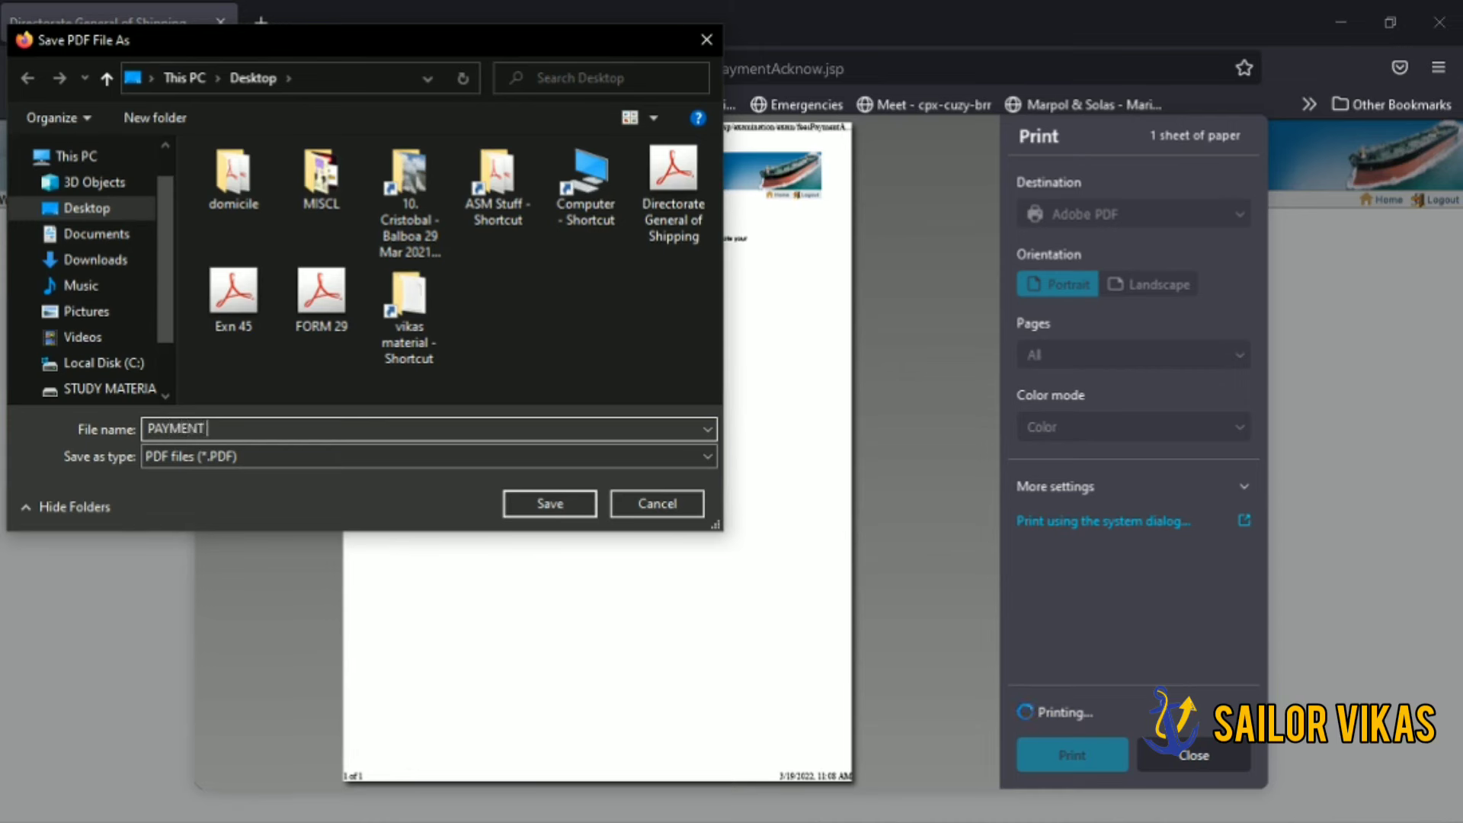
pyautogui.write('SS')
pyautogui.click(524, 501)
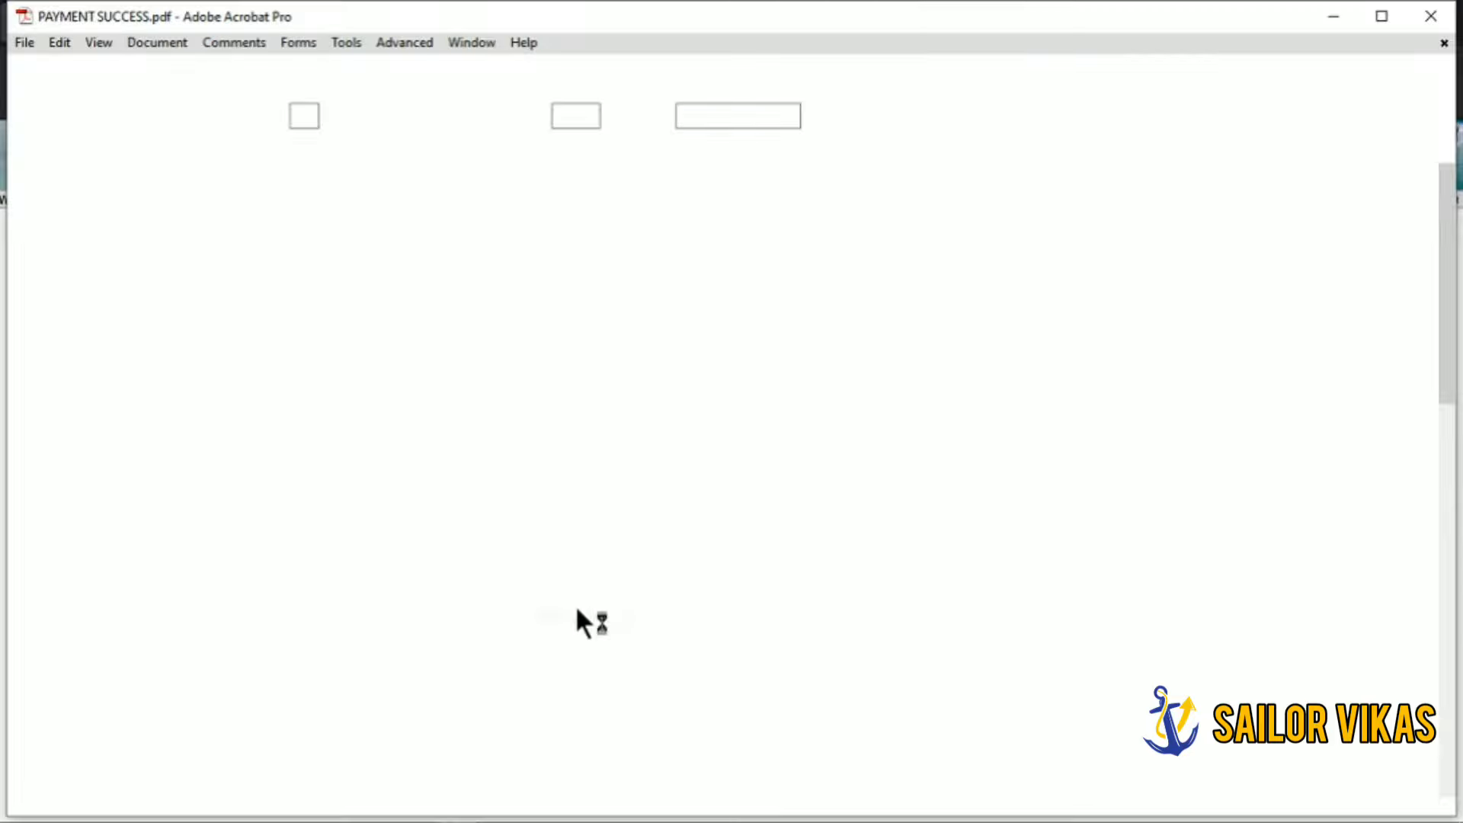
# Step: Scroll through the one-page PAYMENT SUCCESS.pdf in Acrobat, then close it
pyautogui.scroll(-10, 1305, 156)
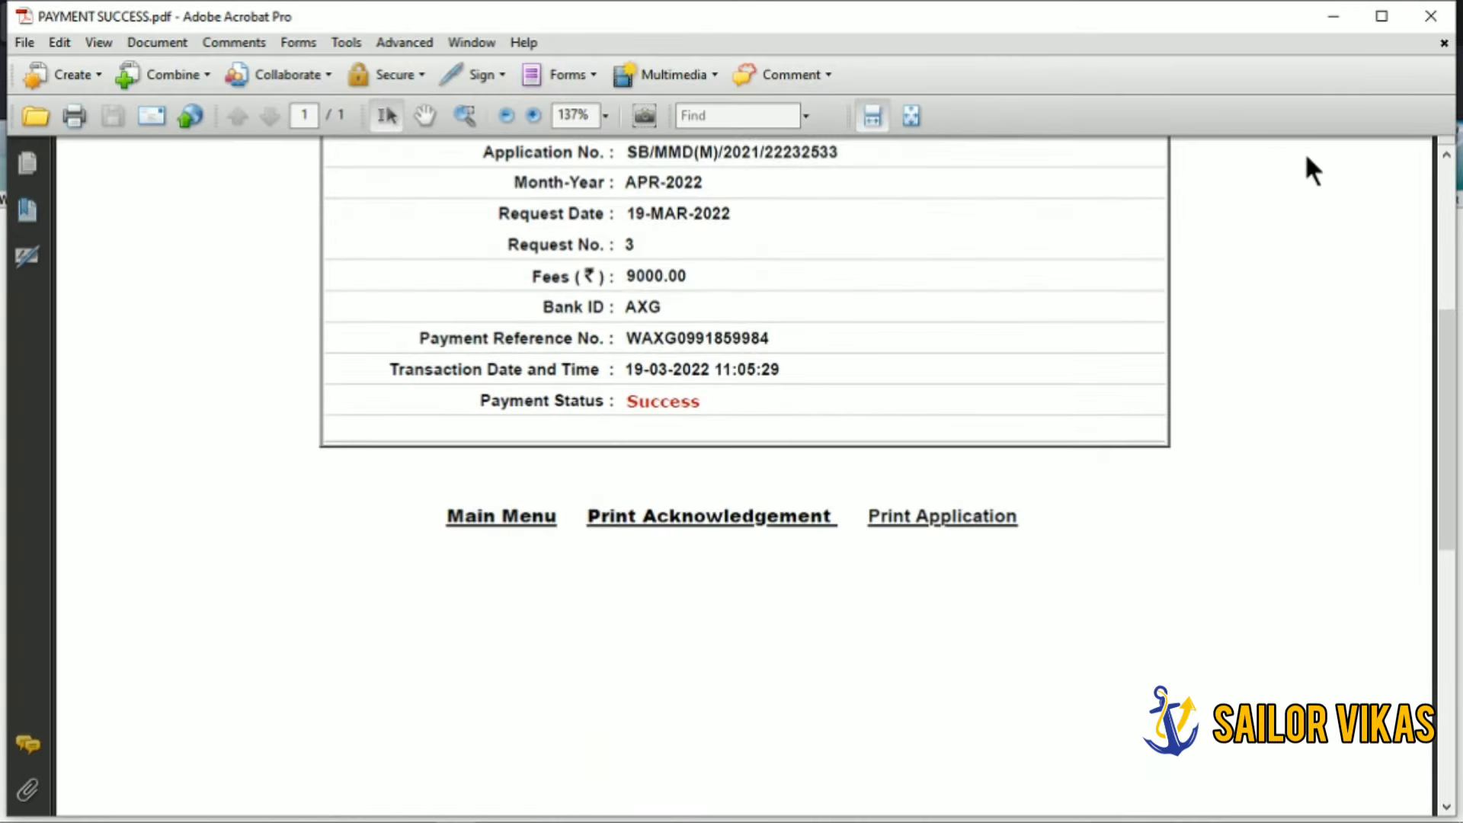
pyautogui.click(1442, 21)
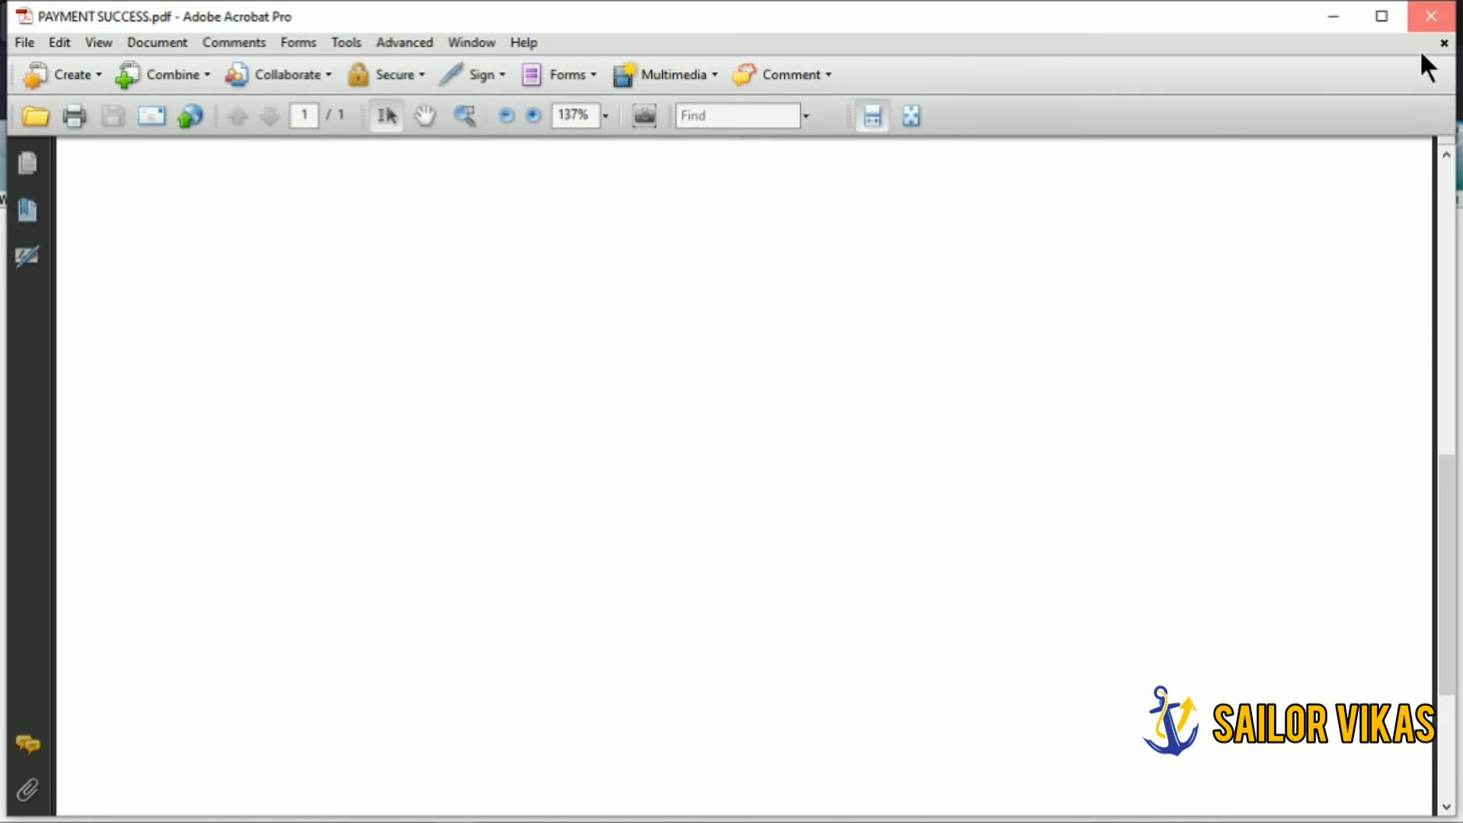